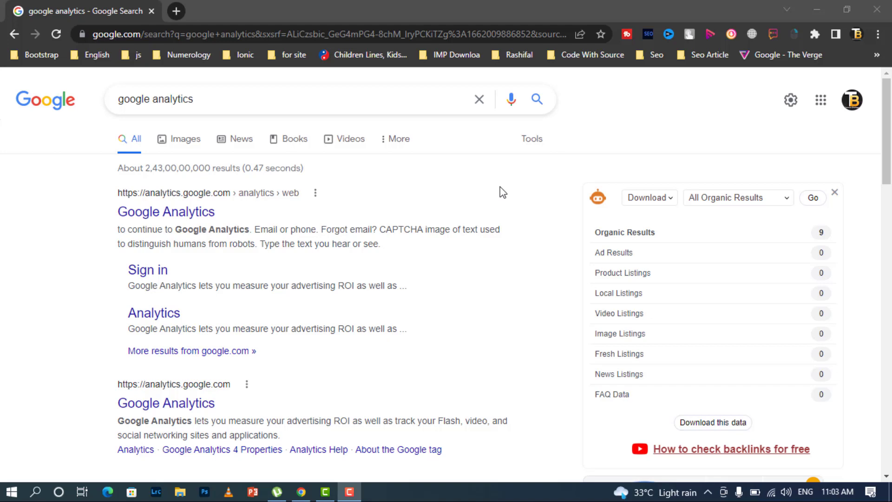
- Open Google Analytics from the search results, go to its Admin page and look through the existing accounts
{"action": "left_click", "coordinate": [145, 212]}
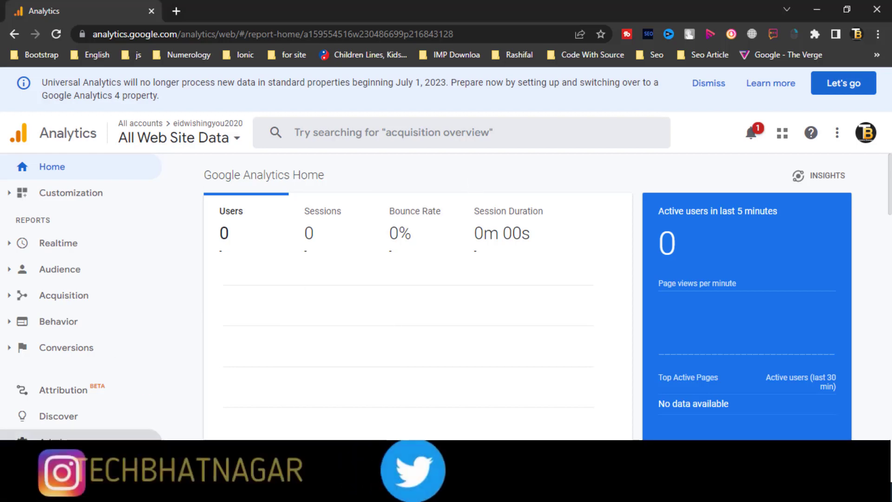
{"action": "left_click", "coordinate": [46, 437]}
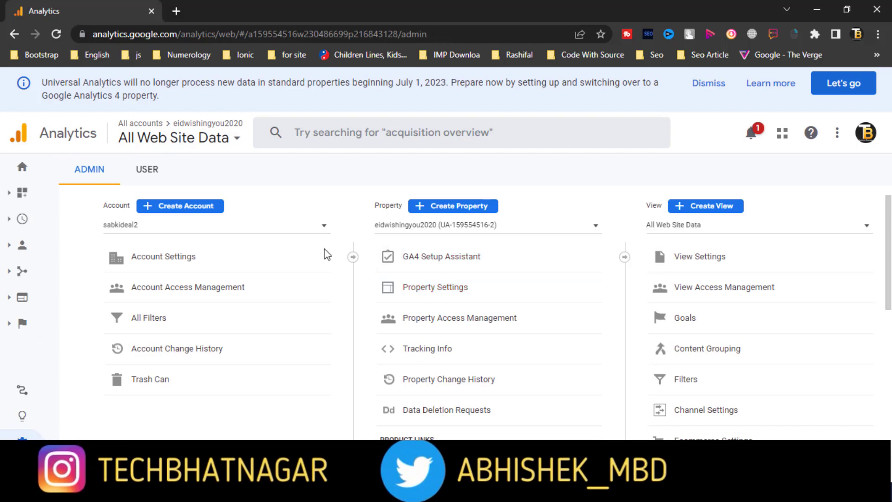
{"action": "scroll", "coordinate": [257, 309], "scroll_direction": "down", "scroll_amount": 6}
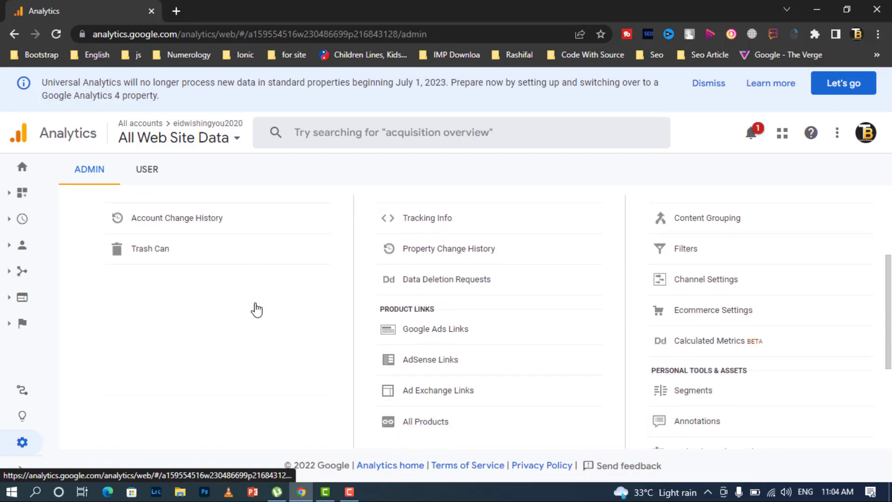
{"action": "scroll", "coordinate": [256, 309], "scroll_direction": "up", "scroll_amount": 6}
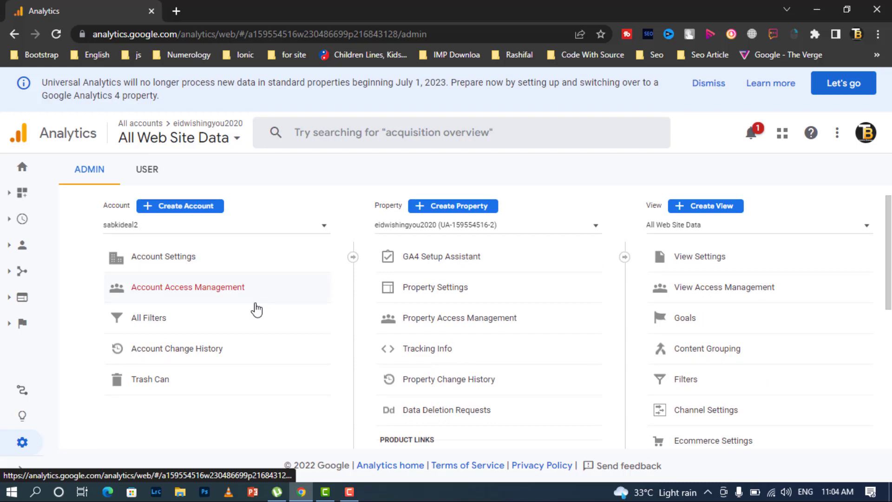
{"action": "left_click", "coordinate": [319, 229]}
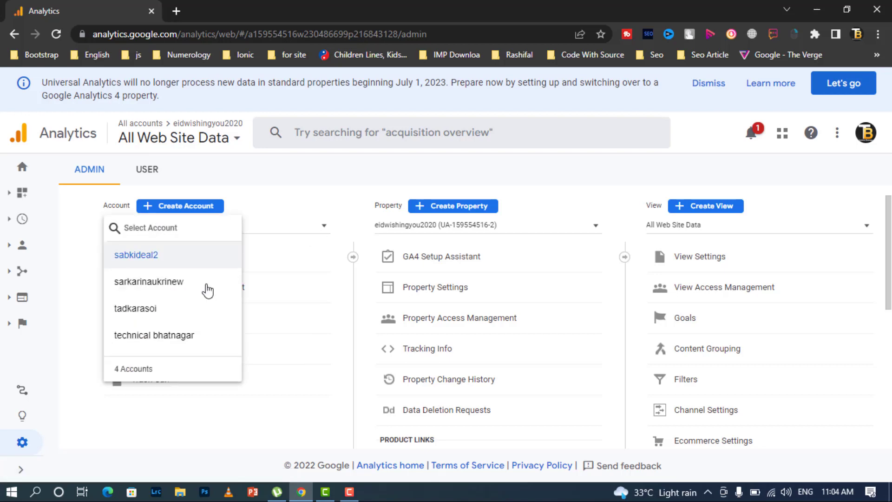
{"action": "left_click", "coordinate": [323, 289]}
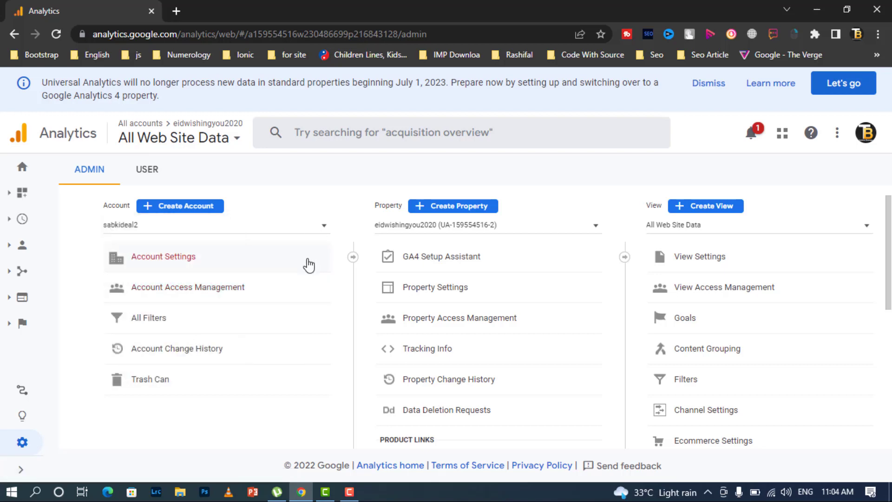
- Start creating a new Analytics account and enter "wifiguruji" as the account name
{"action": "left_click", "coordinate": [203, 208]}
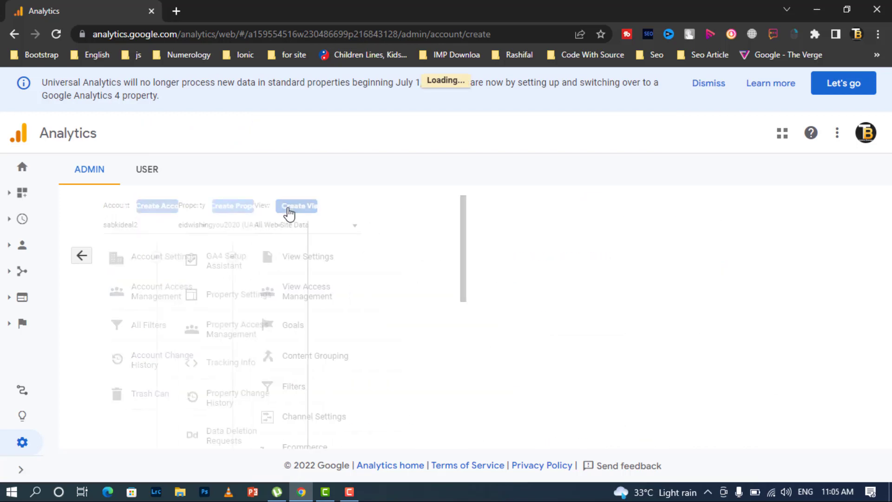
{"action": "left_click", "coordinate": [264, 336]}
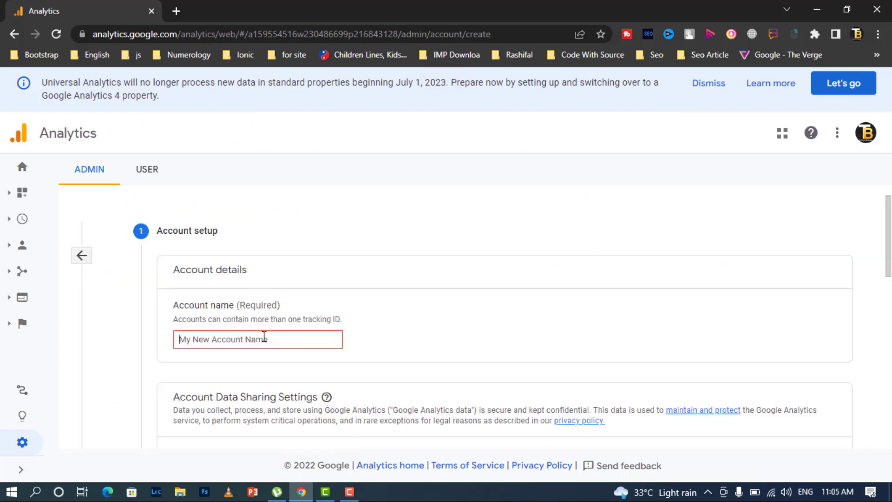
{"action": "type", "text": "w"}
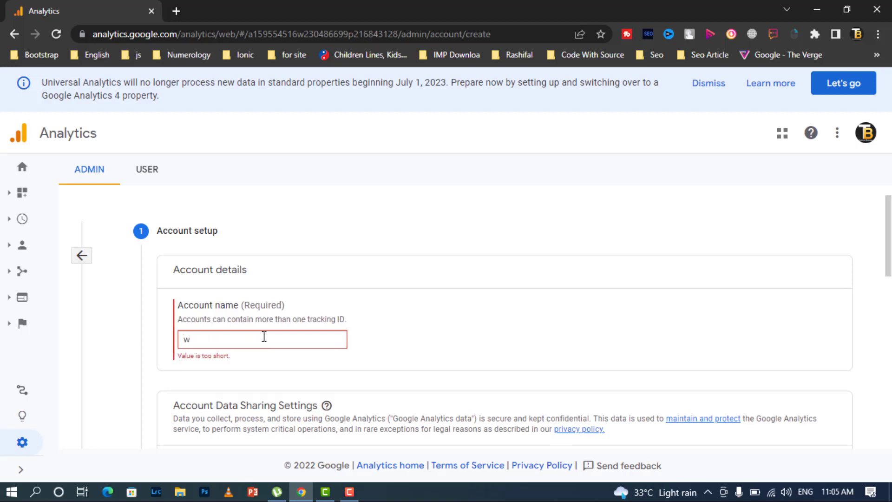
{"action": "type", "text": "ifi"}
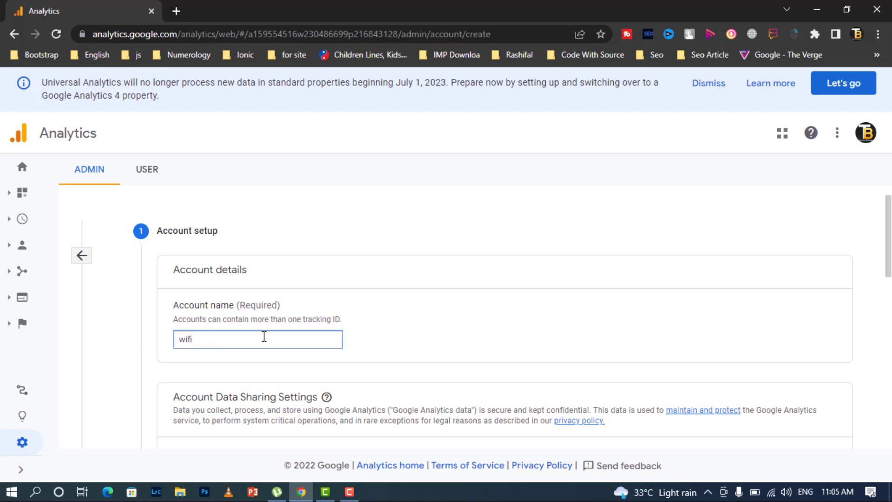
{"action": "type", "text": "guruji"}
- Enable data sharing with Google products & services for the account and proceed to the property setup
{"action": "scroll", "coordinate": [348, 305], "scroll_direction": "down", "scroll_amount": 1}
{"action": "scroll", "coordinate": [348, 303], "scroll_direction": "down", "scroll_amount": 5}
{"action": "scroll", "coordinate": [313, 186], "scroll_direction": "down", "scroll_amount": 2}
{"action": "scroll", "coordinate": [279, 209], "scroll_direction": "up", "scroll_amount": 2}
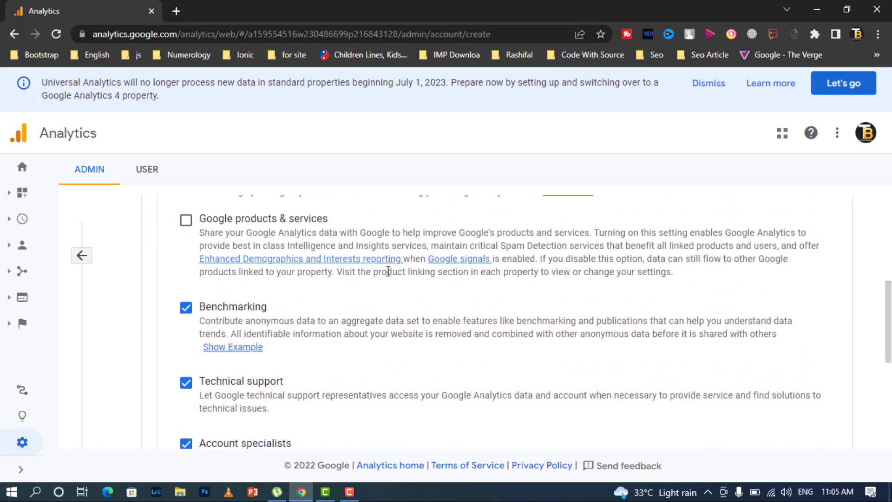
{"action": "left_click", "coordinate": [184, 222]}
{"action": "scroll", "coordinate": [413, 305], "scroll_direction": "down", "scroll_amount": 5}
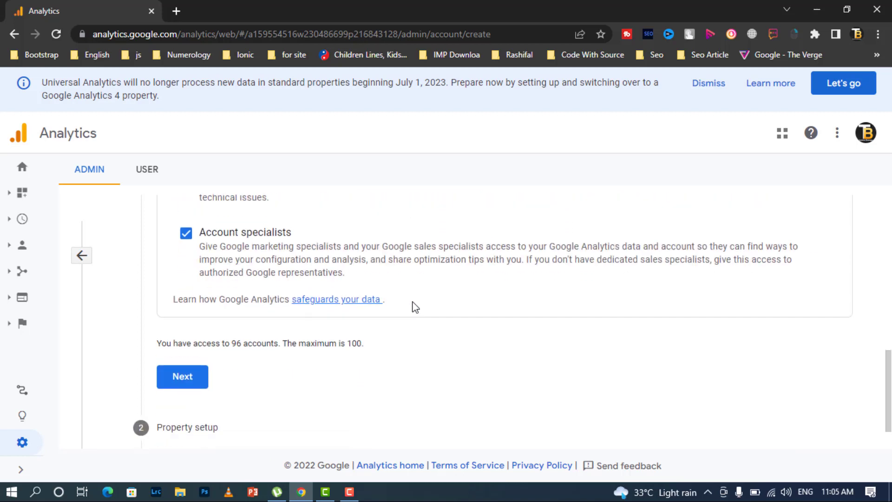
{"action": "left_click", "coordinate": [192, 334]}
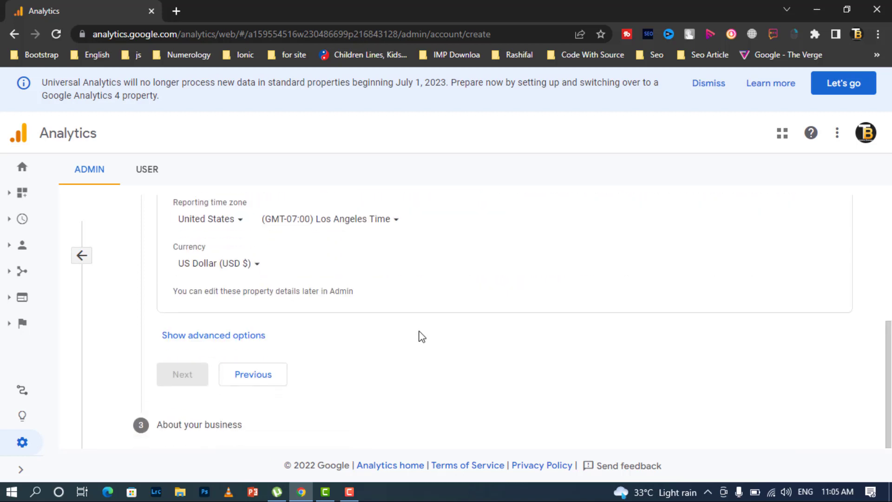
- Set the property's reporting time zone country to India
{"action": "scroll", "coordinate": [422, 336], "scroll_direction": "up", "scroll_amount": 3}
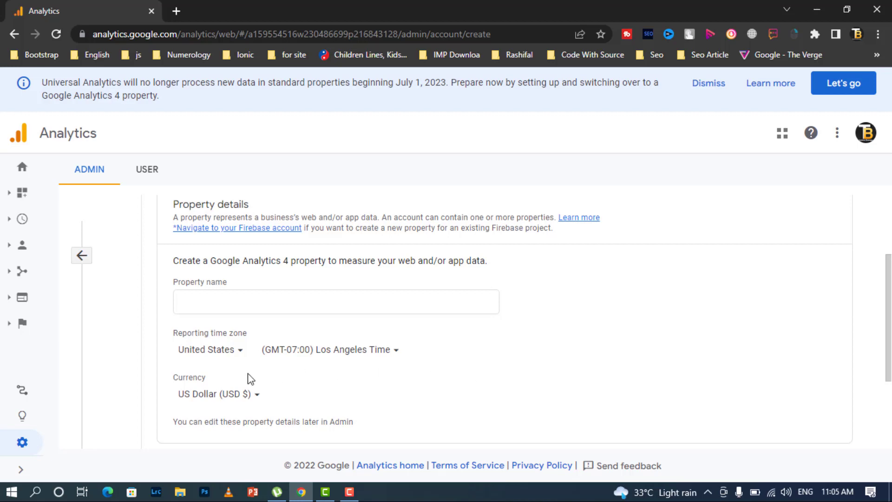
{"action": "left_click", "coordinate": [239, 353]}
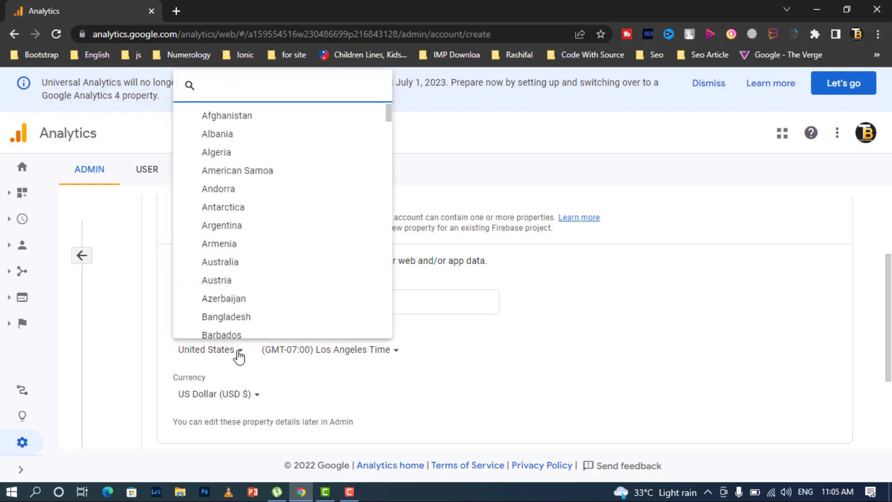
{"action": "type", "text": "i"}
{"action": "scroll", "coordinate": [246, 260], "scroll_direction": "down", "scroll_amount": 5}
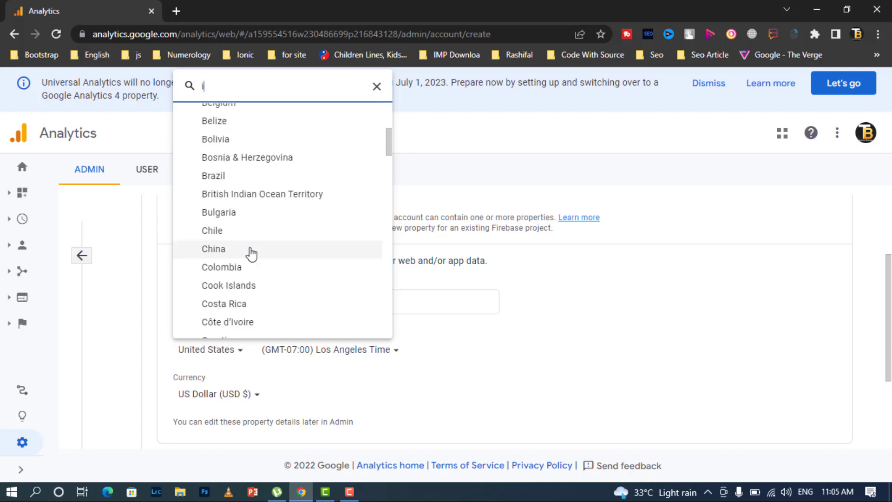
{"action": "scroll", "coordinate": [248, 260], "scroll_direction": "down", "scroll_amount": 7}
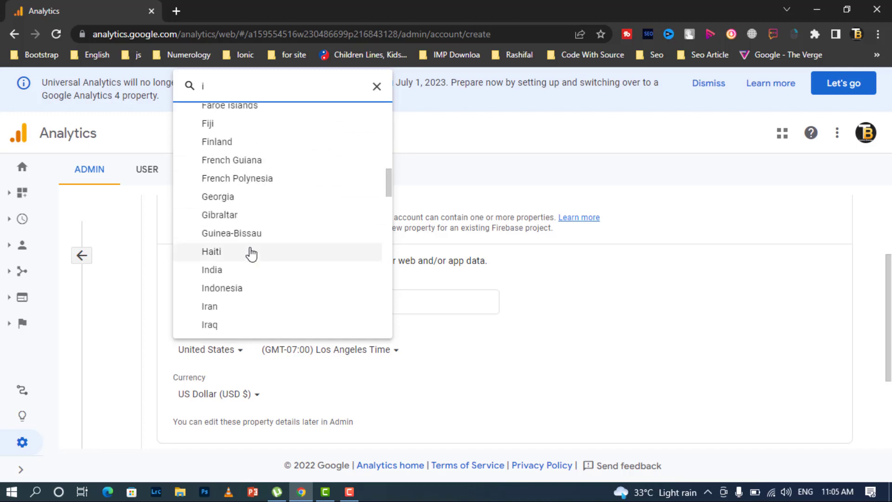
{"action": "left_click", "coordinate": [244, 275]}
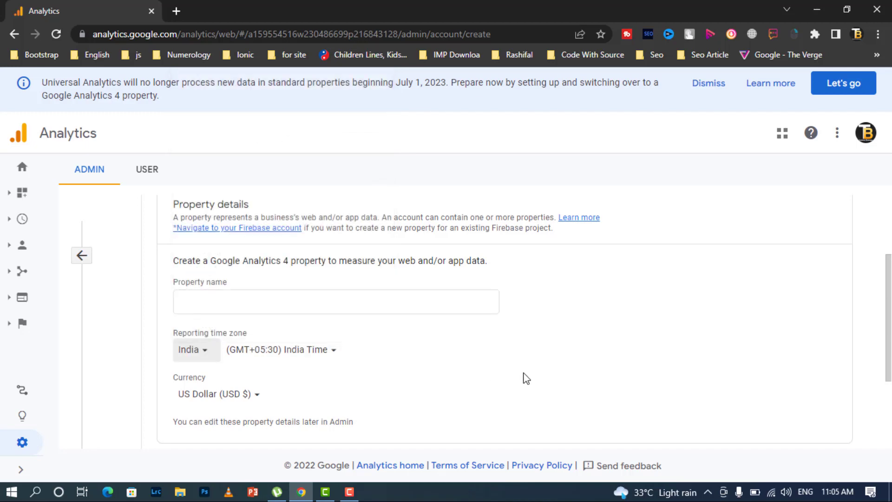
- Show the property's advanced options and turn on creating a Universal Analytics property
{"action": "scroll", "coordinate": [527, 378], "scroll_direction": "down", "scroll_amount": 3}
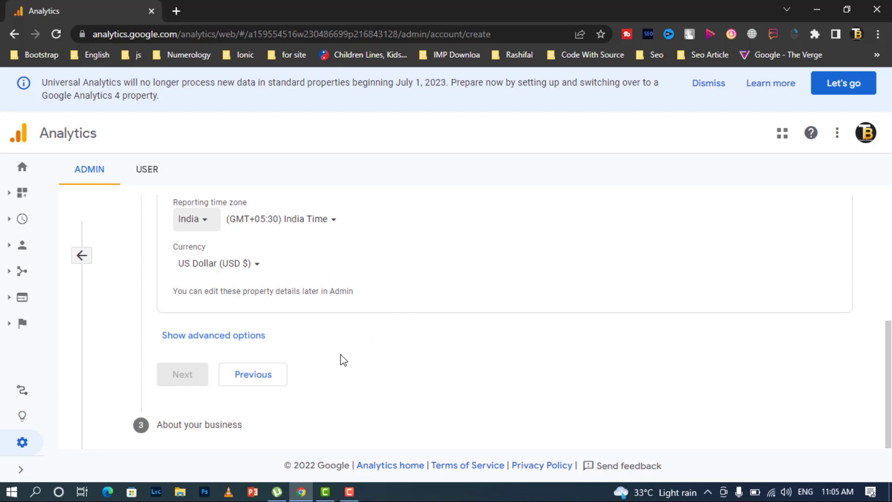
{"action": "scroll", "coordinate": [399, 302], "scroll_direction": "up", "scroll_amount": 5}
{"action": "scroll", "coordinate": [400, 304], "scroll_direction": "down", "scroll_amount": 4}
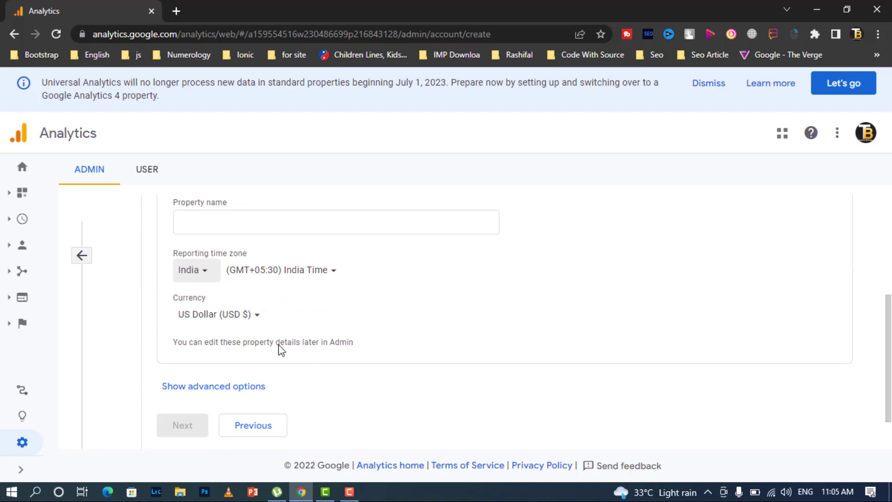
{"action": "left_click", "coordinate": [240, 388]}
{"action": "scroll", "coordinate": [399, 367], "scroll_direction": "down", "scroll_amount": 3}
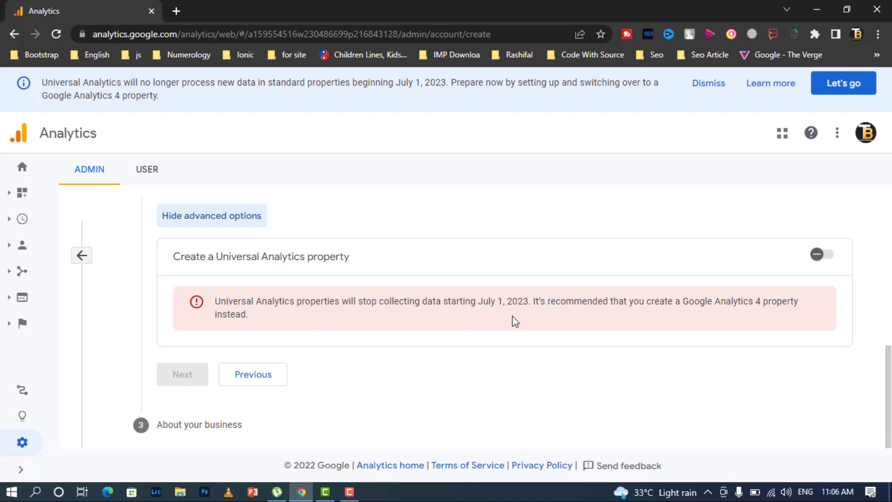
{"action": "left_click", "coordinate": [828, 263]}
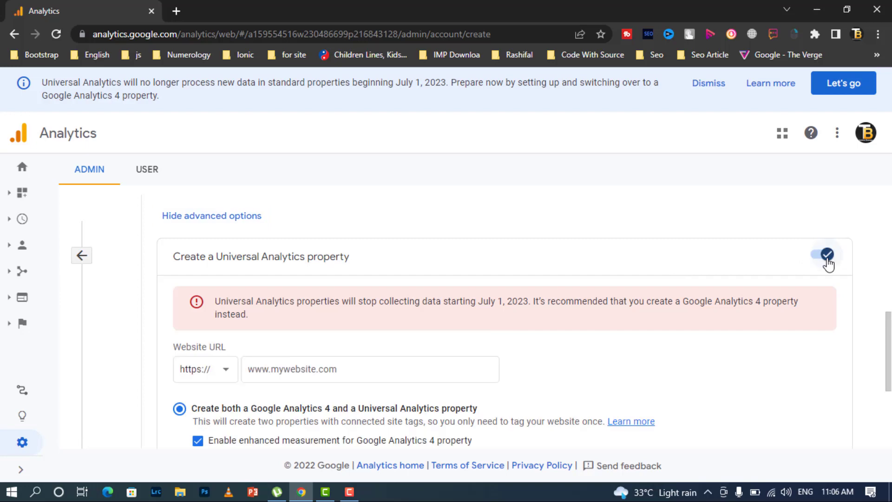
{"action": "scroll", "coordinate": [738, 292], "scroll_direction": "down", "scroll_amount": 4}
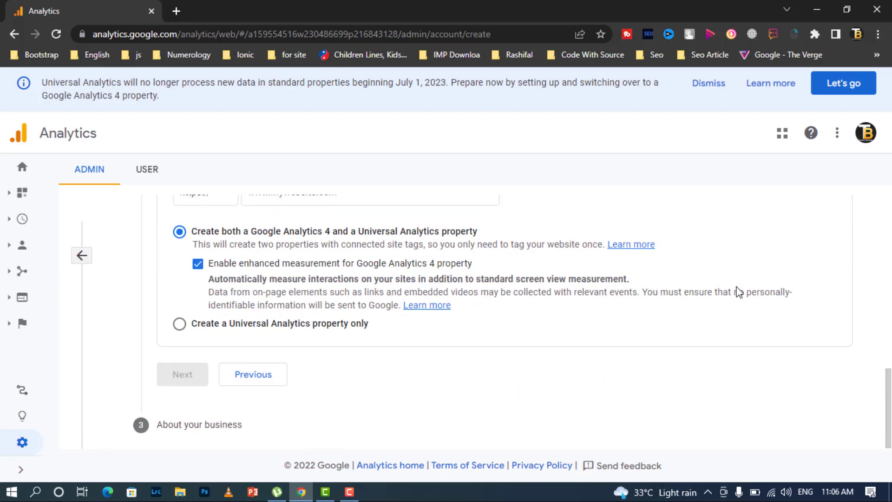
{"action": "scroll", "coordinate": [738, 292], "scroll_direction": "up", "scroll_amount": 8}
{"action": "scroll", "coordinate": [739, 292], "scroll_direction": "down", "scroll_amount": 8}
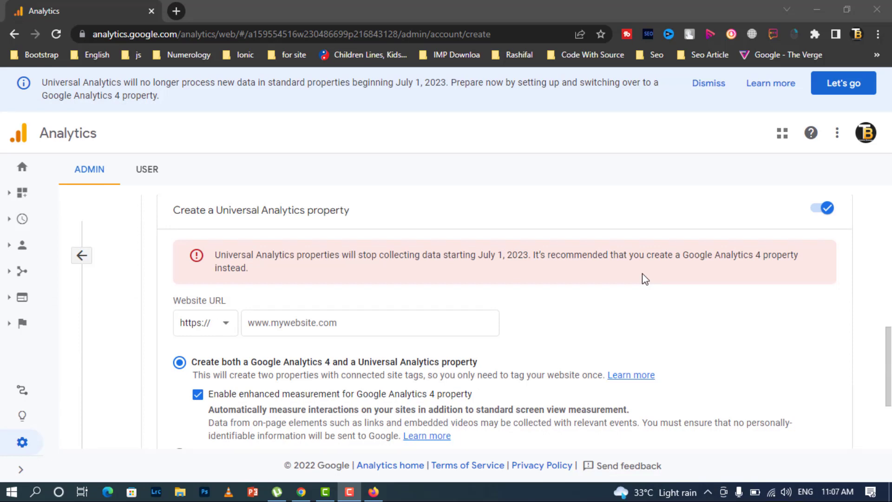
{"action": "left_click", "coordinate": [383, 318]}
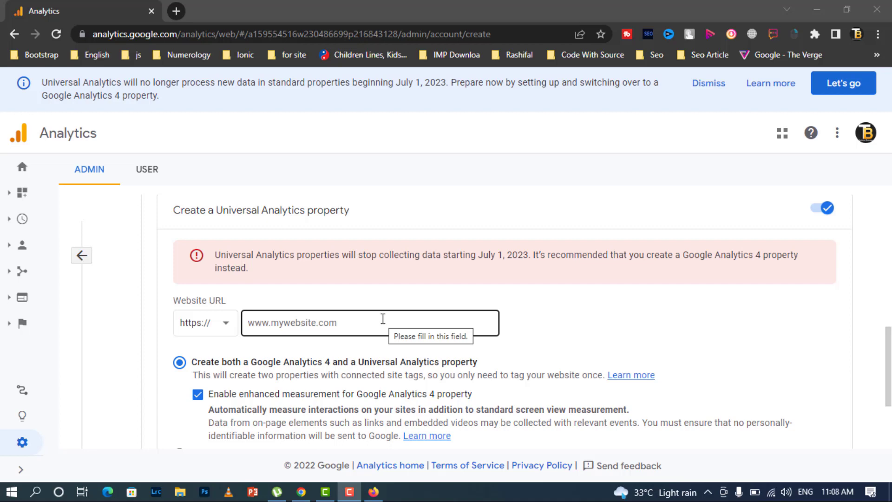
{"action": "left_click", "coordinate": [383, 318]}
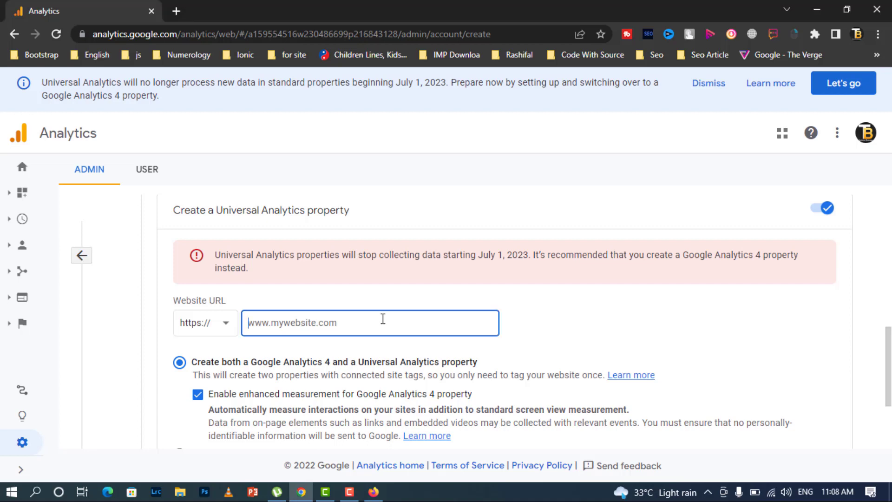
{"action": "type", "text": "https://www.wifiguruji.com/"}
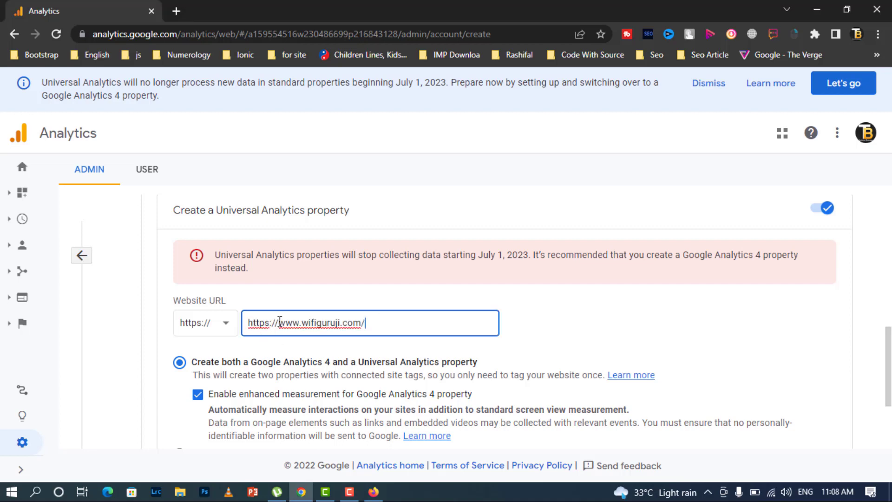
{"action": "left_click_drag", "start_coordinate": [279, 322], "coordinate": [247, 324]}
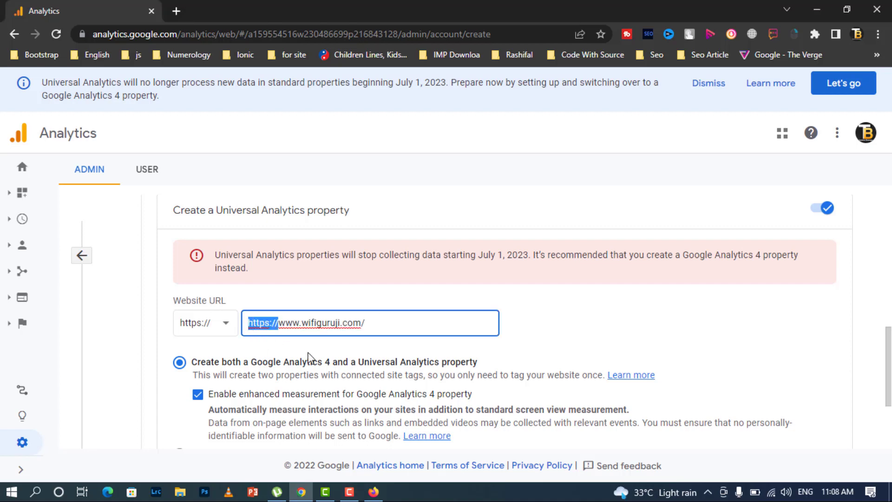
{"action": "key", "text": "BackSpace"}
{"action": "left_click", "coordinate": [354, 324]}
{"action": "key", "text": "BackSpace"}
{"action": "left_click", "coordinate": [553, 352]}
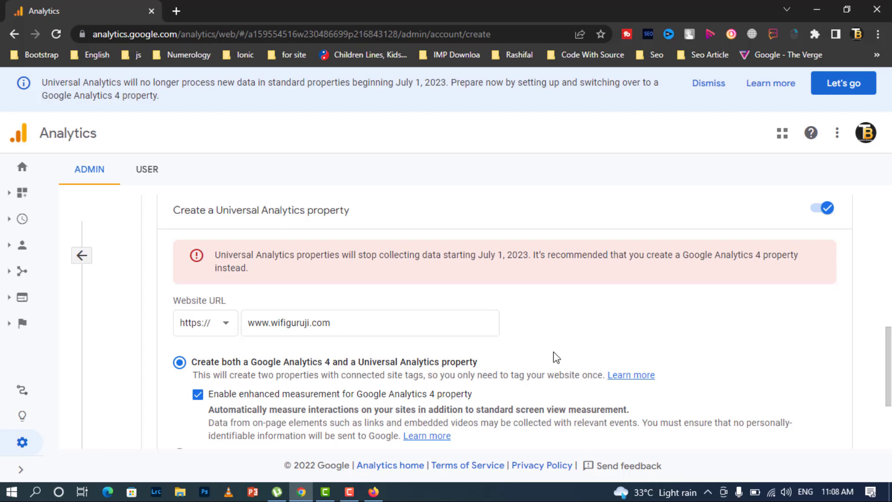
{"action": "scroll", "coordinate": [553, 352], "scroll_direction": "down", "scroll_amount": 3}
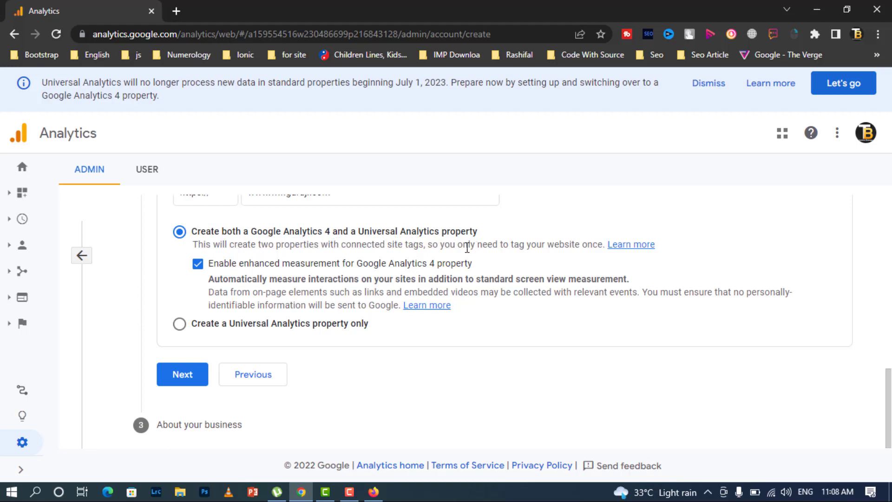
{"action": "left_click", "coordinate": [181, 375]}
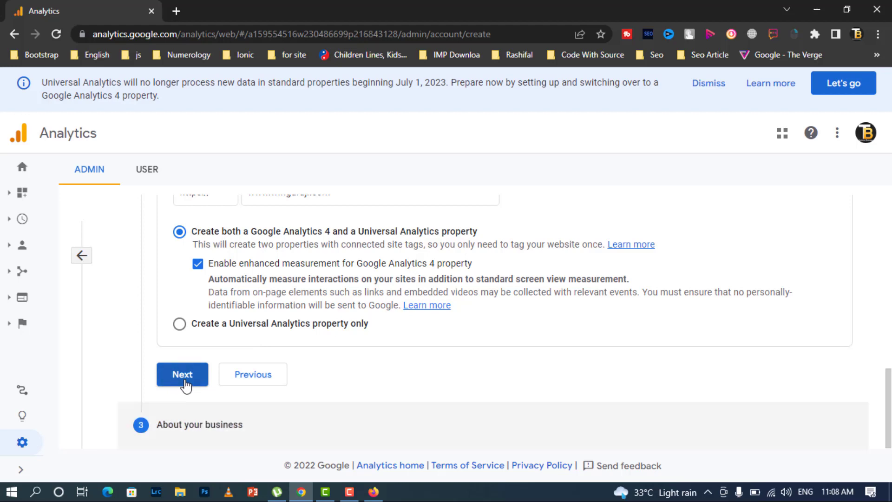
- Set the industry category to Jobs & Education and the business size to Small, 1 to 10 employees
{"action": "scroll", "coordinate": [425, 376], "scroll_direction": "up", "scroll_amount": 6}
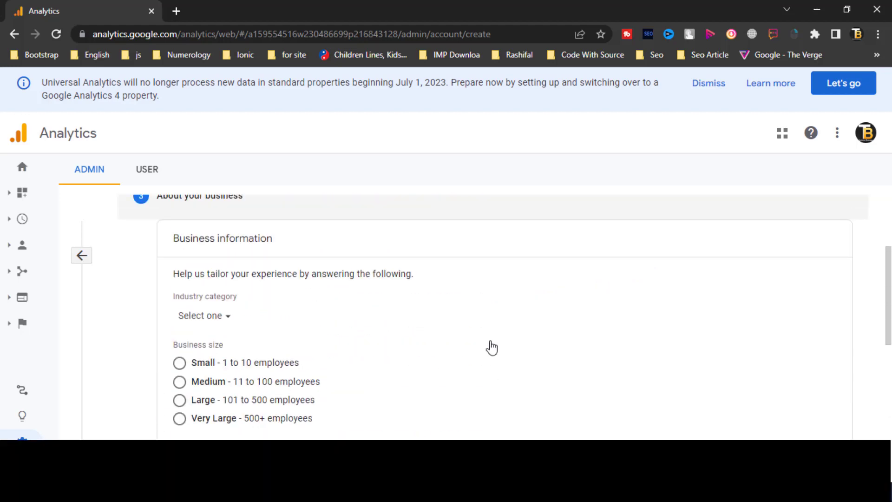
{"action": "scroll", "coordinate": [493, 346], "scroll_direction": "down", "scroll_amount": 1}
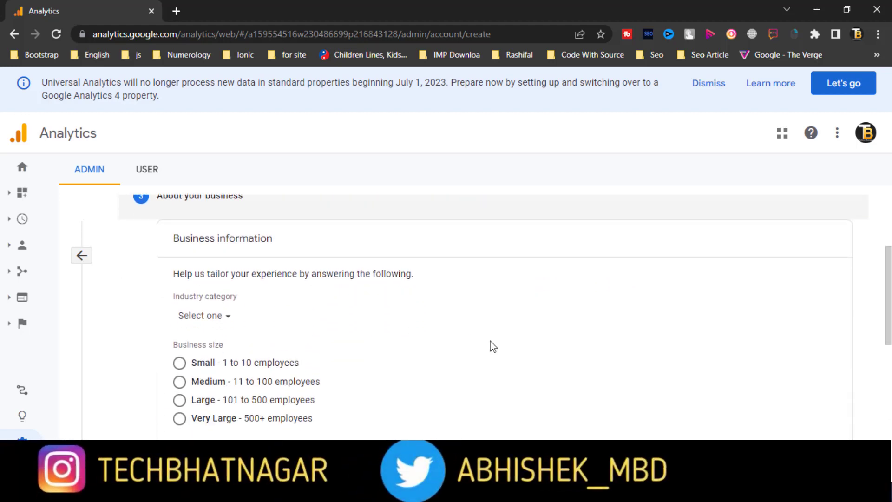
{"action": "scroll", "coordinate": [493, 346], "scroll_direction": "down", "scroll_amount": 1}
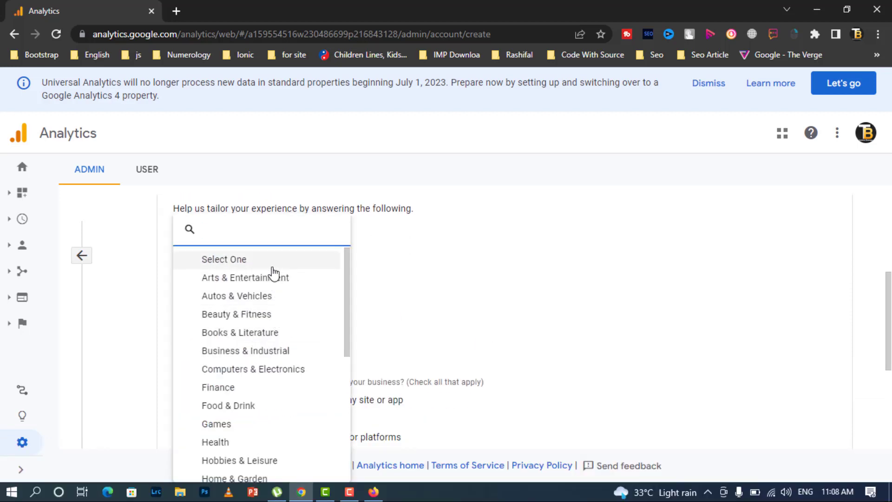
{"action": "type", "text": "edu"}
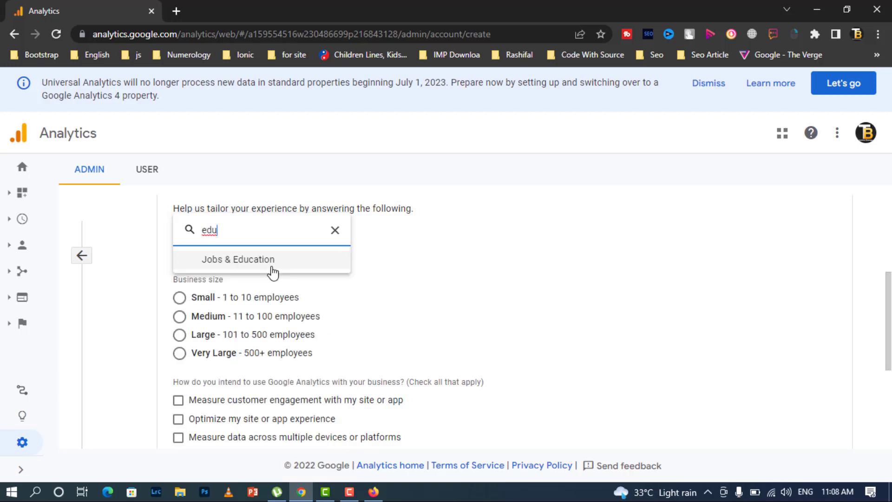
{"action": "left_click", "coordinate": [272, 269]}
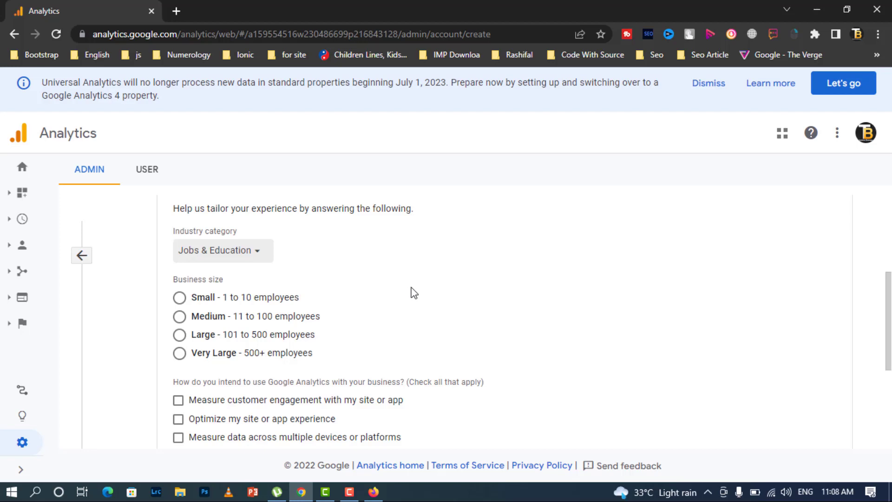
{"action": "left_click", "coordinate": [179, 297]}
- Select every intended use of Google Analytics, from measuring customer engagement through measuring lead generation, leaving Other unselected
{"action": "scroll", "coordinate": [353, 342], "scroll_direction": "down", "scroll_amount": 2}
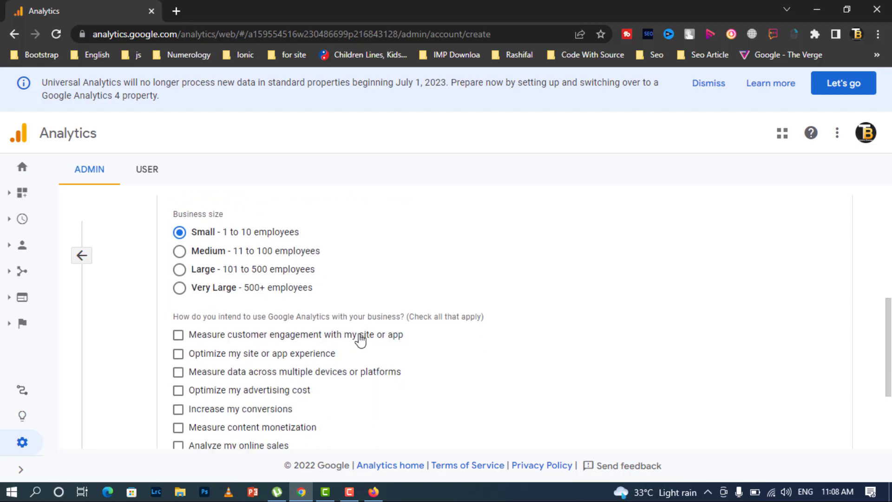
{"action": "scroll", "coordinate": [360, 340], "scroll_direction": "down", "scroll_amount": 2}
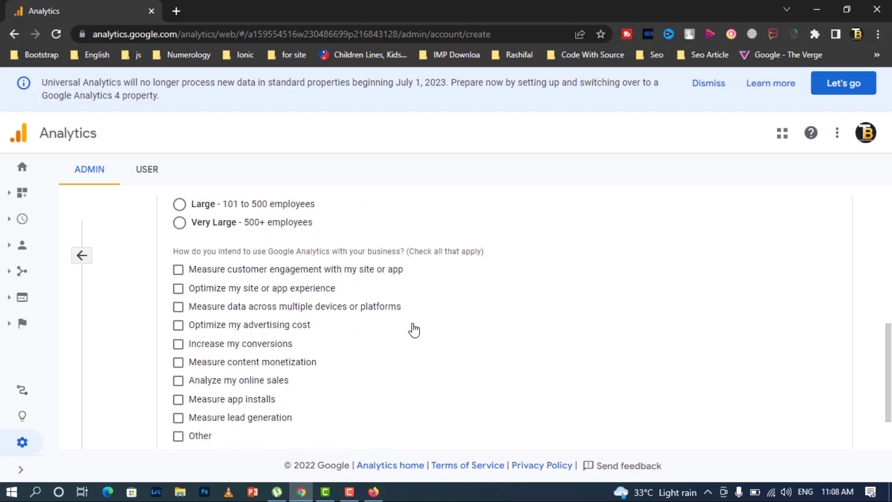
{"action": "left_click", "coordinate": [178, 270]}
{"action": "left_click", "coordinate": [178, 288]}
{"action": "left_click", "coordinate": [178, 307]}
{"action": "left_click", "coordinate": [178, 325]}
{"action": "left_click", "coordinate": [178, 344]}
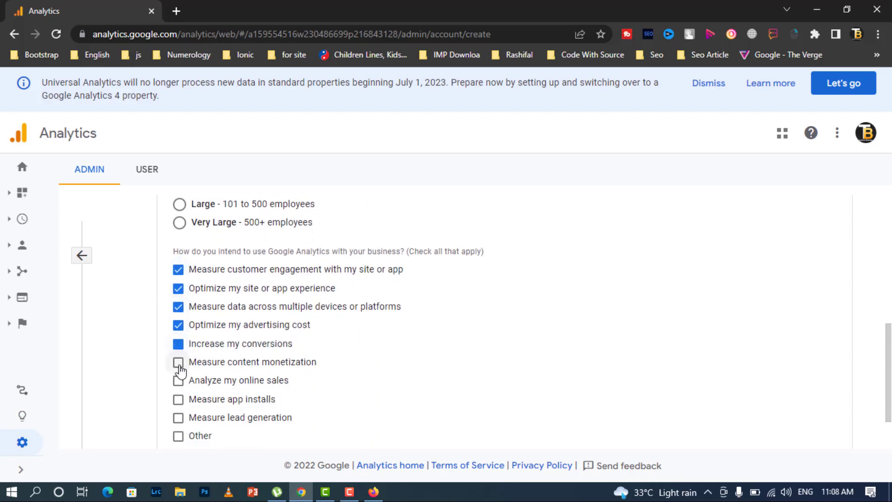
{"action": "left_click", "coordinate": [179, 363]}
{"action": "left_click", "coordinate": [178, 380]}
{"action": "scroll", "coordinate": [178, 381], "scroll_direction": "down", "scroll_amount": 2}
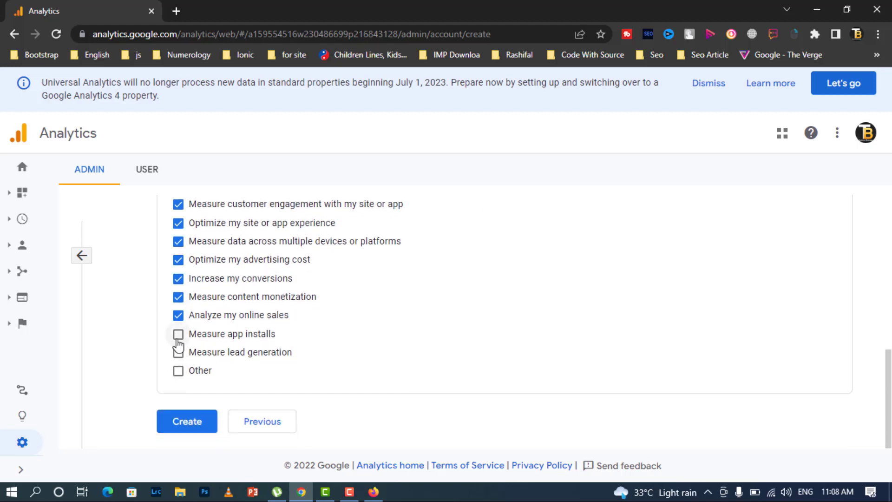
{"action": "left_click", "coordinate": [178, 338]}
{"action": "left_click", "coordinate": [178, 352]}
{"action": "left_click", "coordinate": [179, 370]}
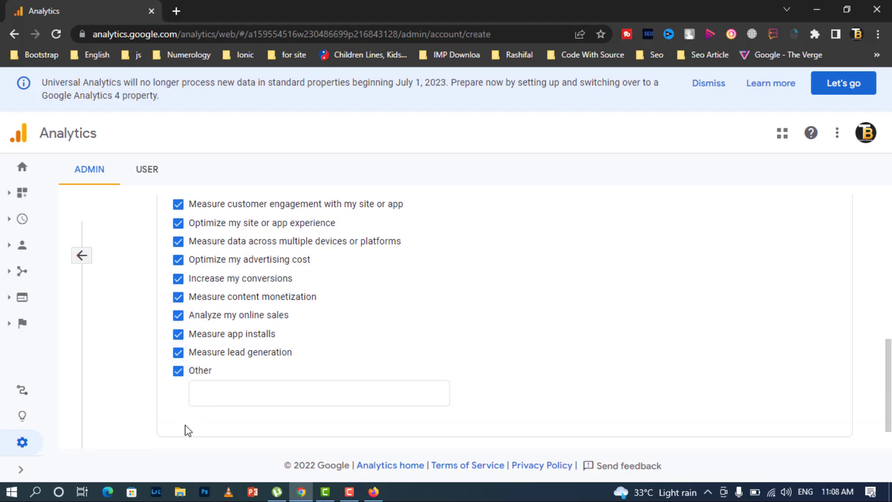
{"action": "scroll", "coordinate": [185, 430], "scroll_direction": "down", "scroll_amount": 1}
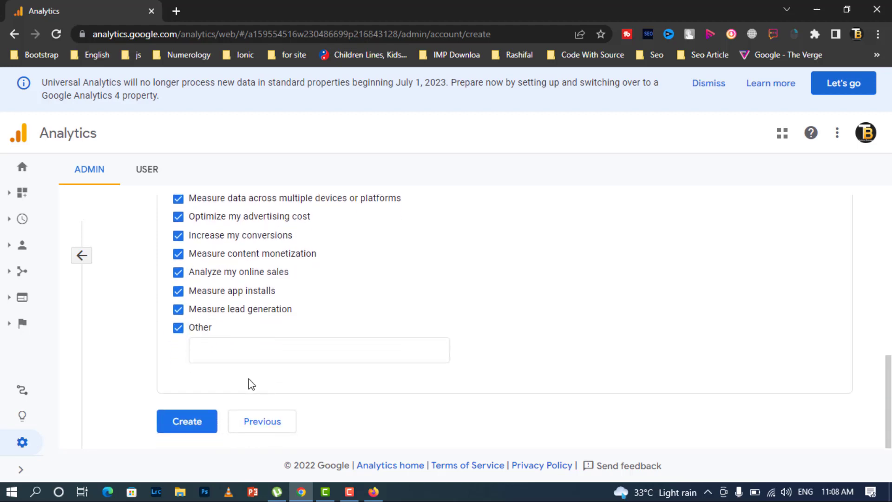
{"action": "left_click", "coordinate": [179, 328]}
- Create the account, accepting the Data Processing Terms and the Google Analytics Terms of Service Agreement for the United States
{"action": "left_click", "coordinate": [186, 425]}
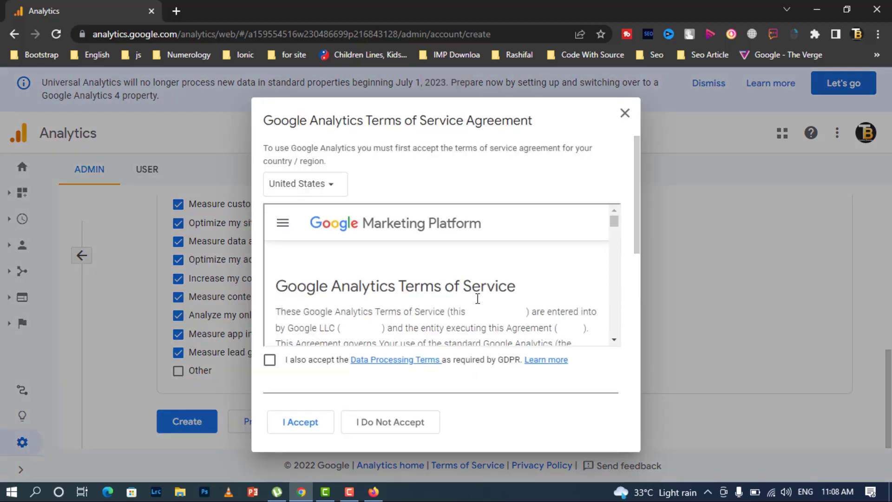
{"action": "scroll", "coordinate": [297, 332], "scroll_direction": "down", "scroll_amount": 5}
{"action": "left_click", "coordinate": [270, 360]}
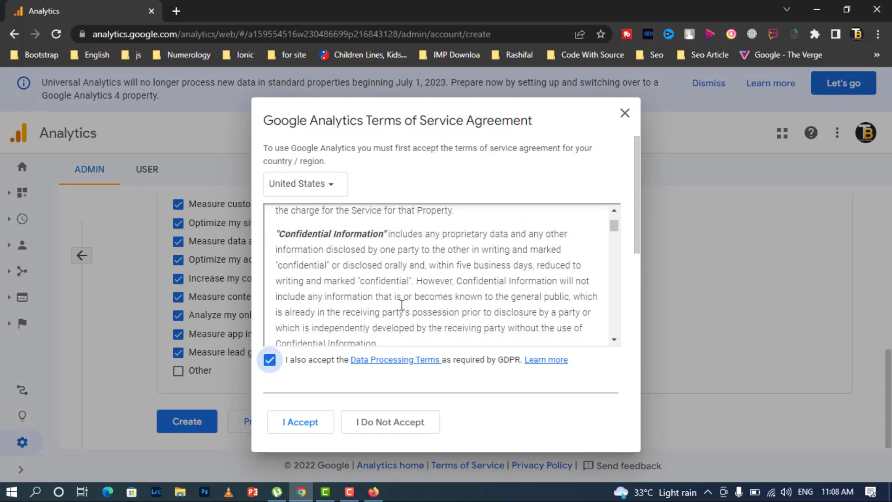
{"action": "scroll", "coordinate": [442, 302], "scroll_direction": "down", "scroll_amount": 5}
{"action": "scroll", "coordinate": [446, 302], "scroll_direction": "down", "scroll_amount": 5}
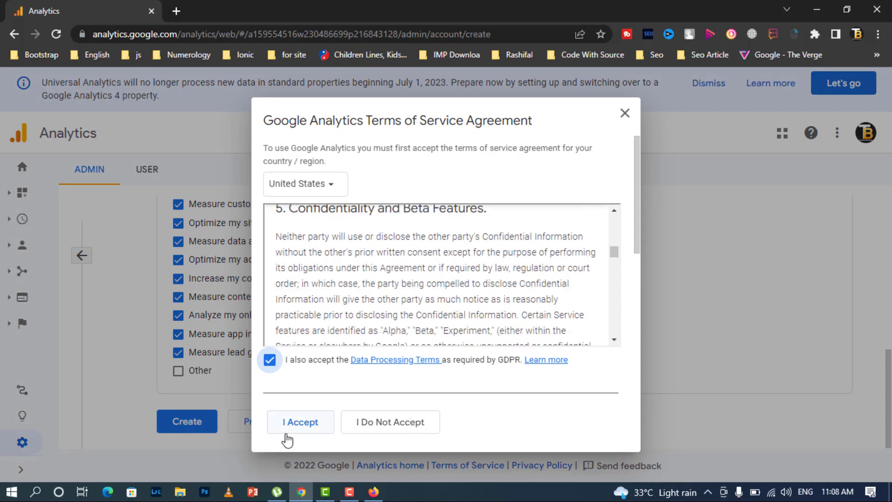
{"action": "left_click", "coordinate": [312, 422]}
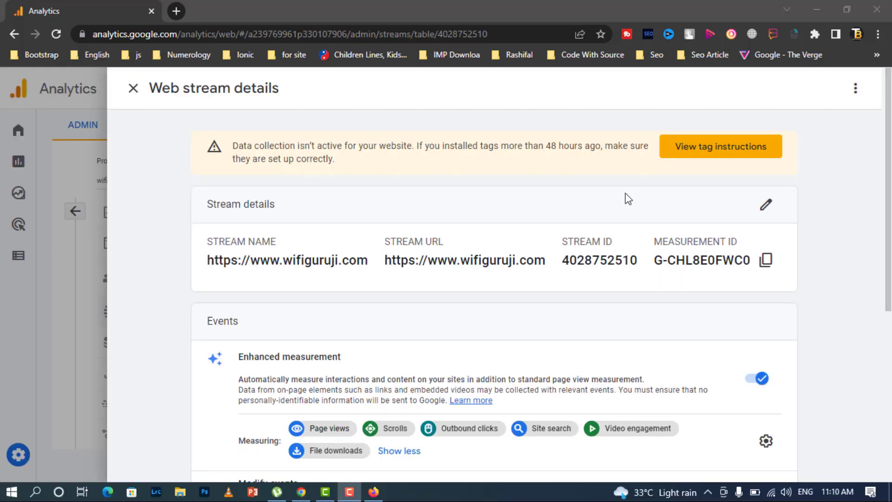
- Review the website's web stream details, including the enhanced measurement, event and Google tag options
{"action": "scroll", "coordinate": [497, 284], "scroll_direction": "down", "scroll_amount": 5}
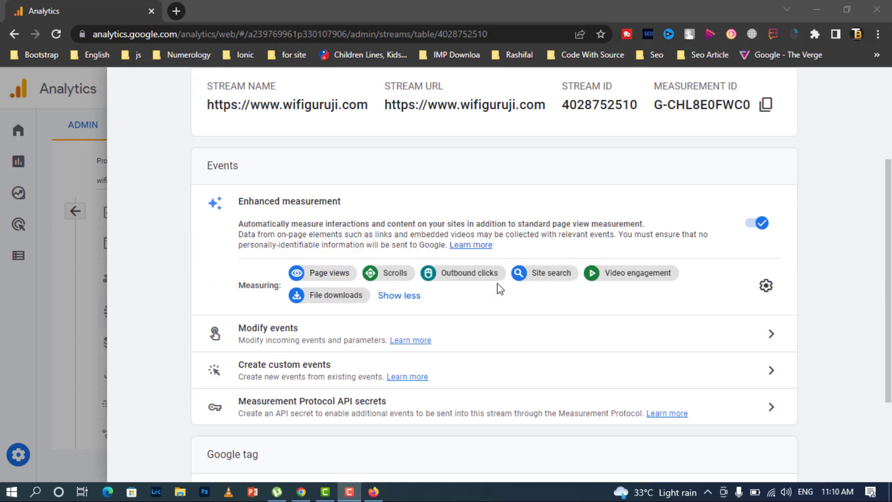
{"action": "scroll", "coordinate": [497, 288], "scroll_direction": "down", "scroll_amount": 1}
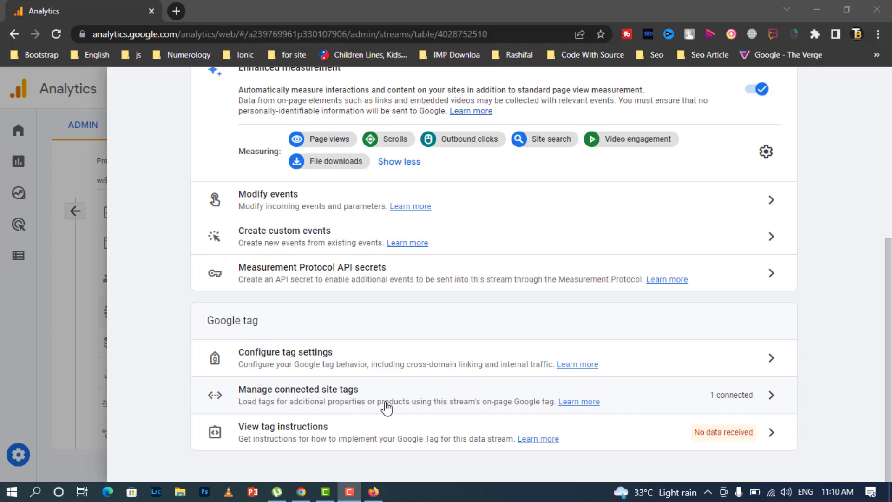
{"action": "scroll", "coordinate": [513, 408], "scroll_direction": "up", "scroll_amount": 3}
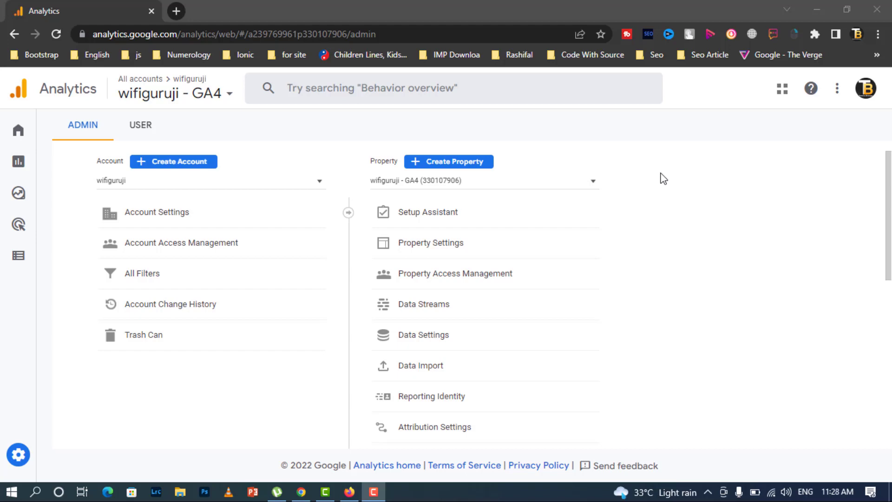
- Compare the admin options of the wifiguruji Universal Analytics property with those of its GA4 property
{"action": "left_click", "coordinate": [587, 186]}
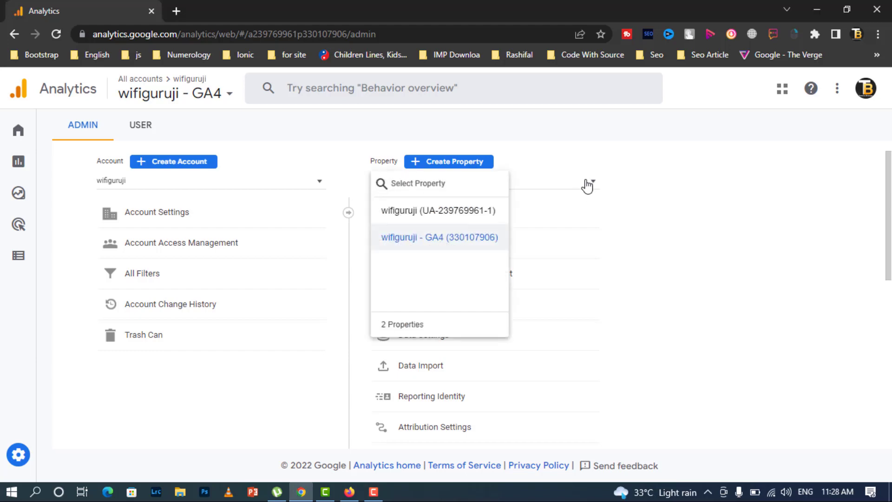
{"action": "left_click", "coordinate": [475, 220]}
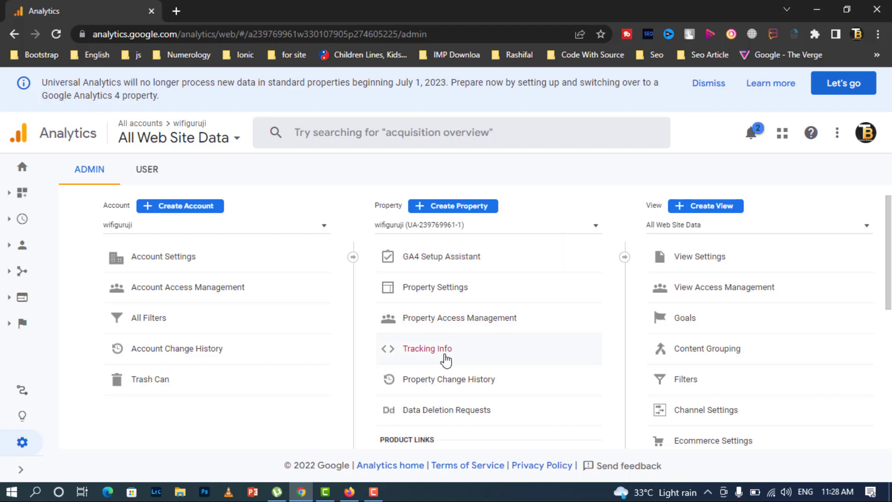
{"action": "left_click", "coordinate": [595, 227]}
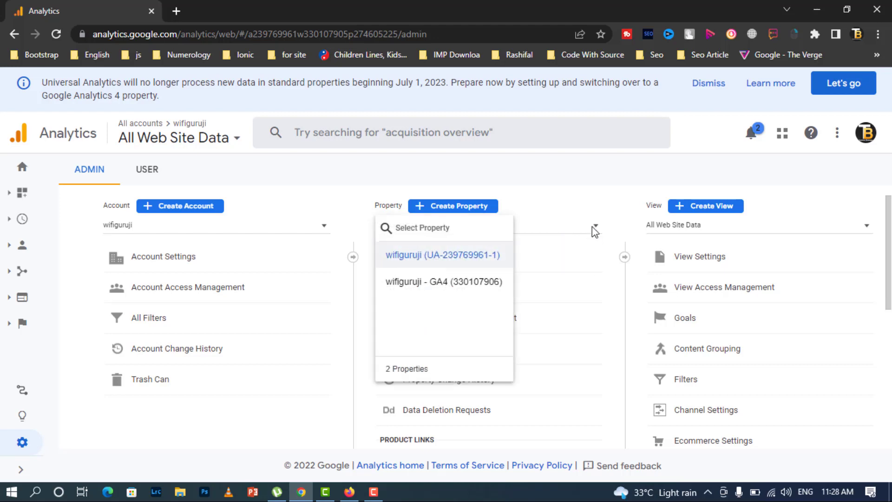
{"action": "left_click", "coordinate": [472, 284]}
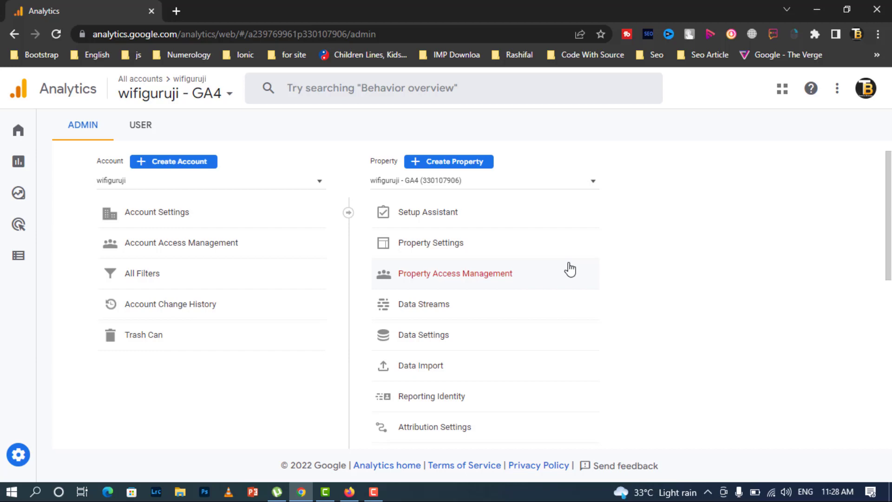
- Switch to the wifiguruji Universal Analytics property and open its tracking code
{"action": "left_click", "coordinate": [591, 182]}
{"action": "left_click", "coordinate": [443, 217]}
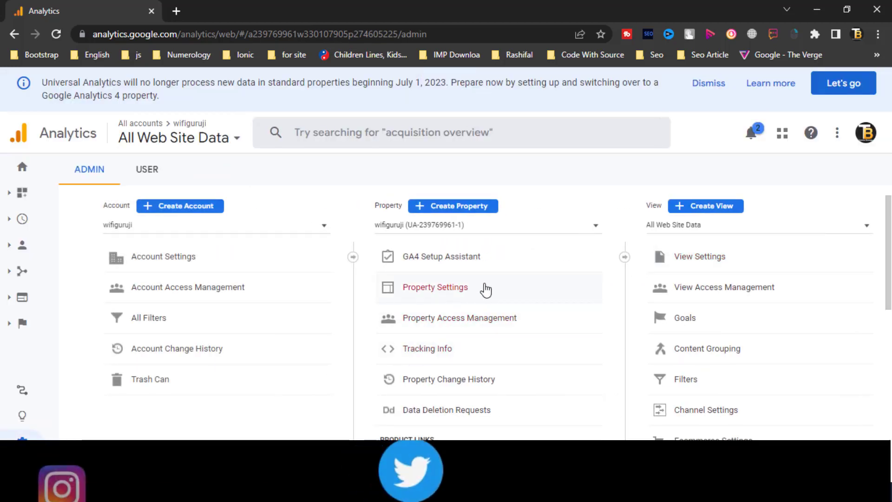
{"action": "scroll", "coordinate": [515, 326], "scroll_direction": "down", "scroll_amount": 1}
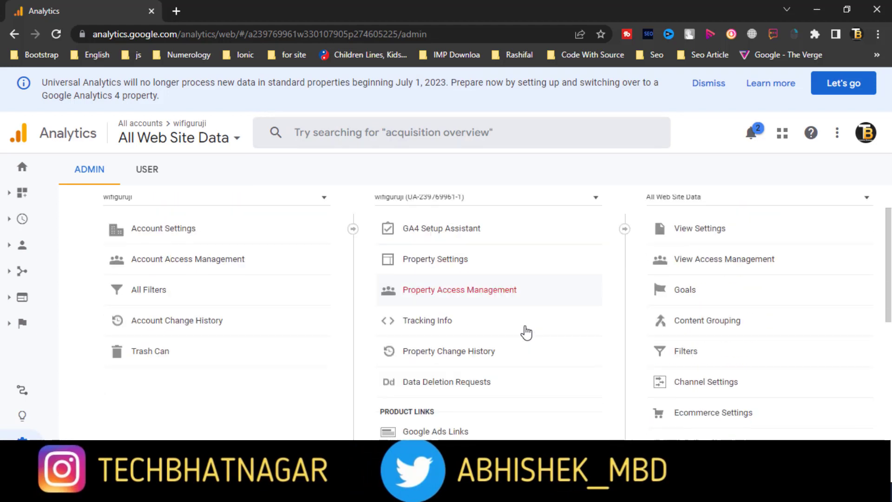
{"action": "scroll", "coordinate": [502, 297], "scroll_direction": "up", "scroll_amount": 1}
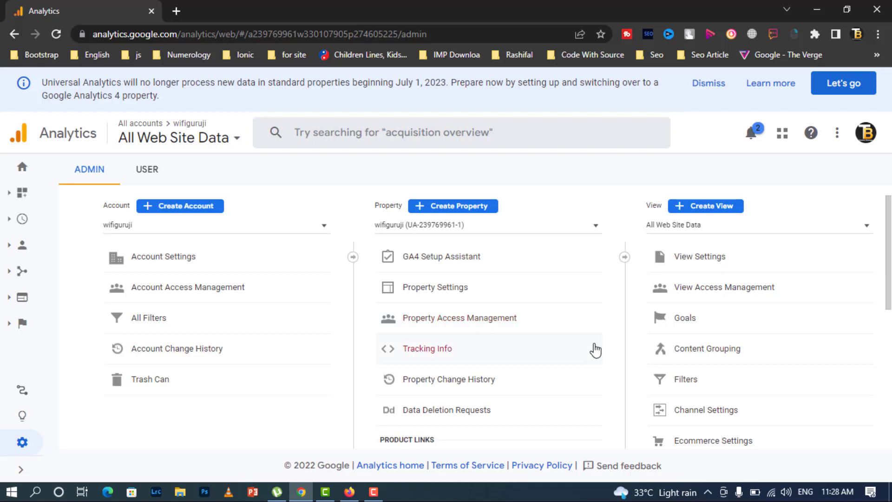
{"action": "left_click", "coordinate": [438, 358]}
{"action": "scroll", "coordinate": [562, 347], "scroll_direction": "down", "scroll_amount": 1}
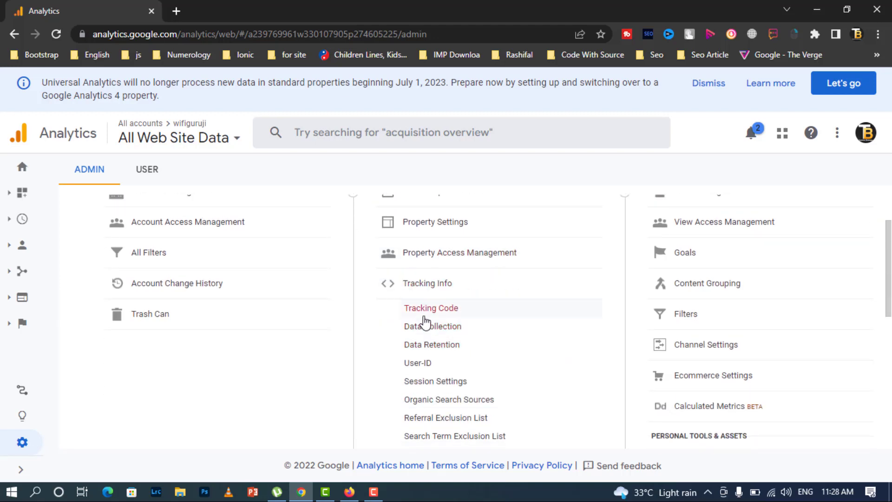
{"action": "left_click", "coordinate": [431, 311]}
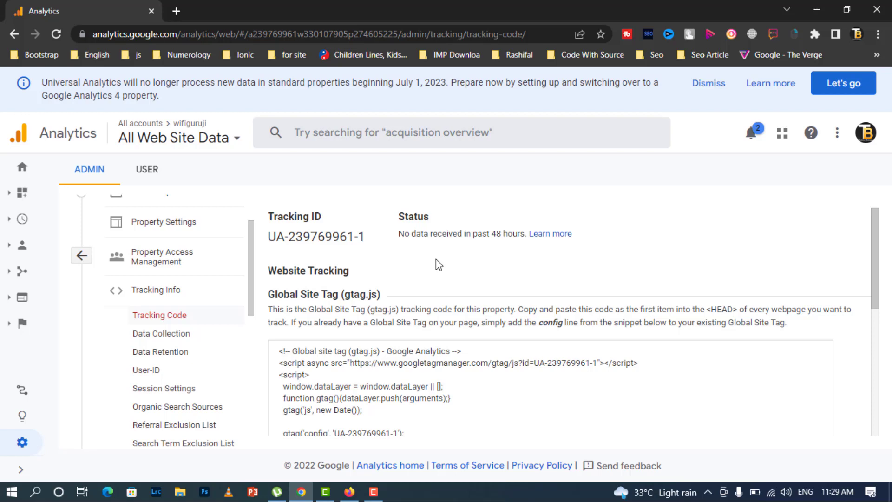
- Select the entire Global Site Tag (gtag.js) snippet of the Universal Analytics property
{"action": "scroll", "coordinate": [436, 258], "scroll_direction": "down", "scroll_amount": 2}
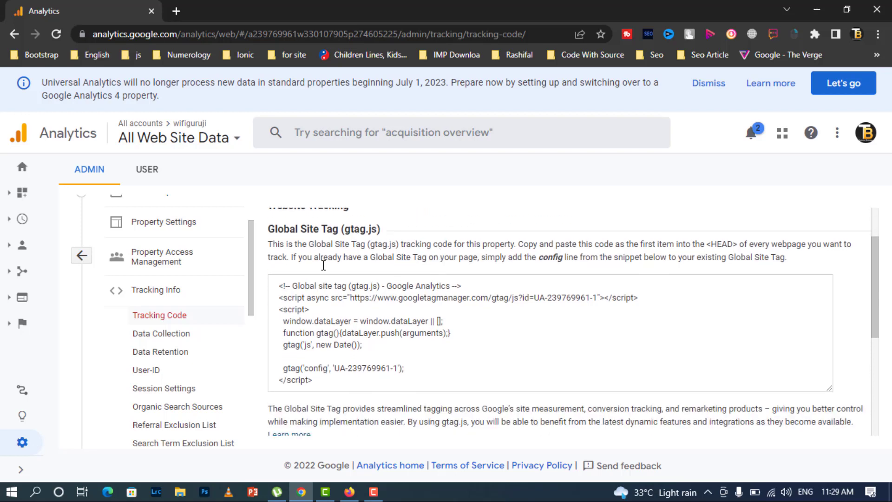
{"action": "left_click_drag", "start_coordinate": [280, 284], "coordinate": [347, 379]}
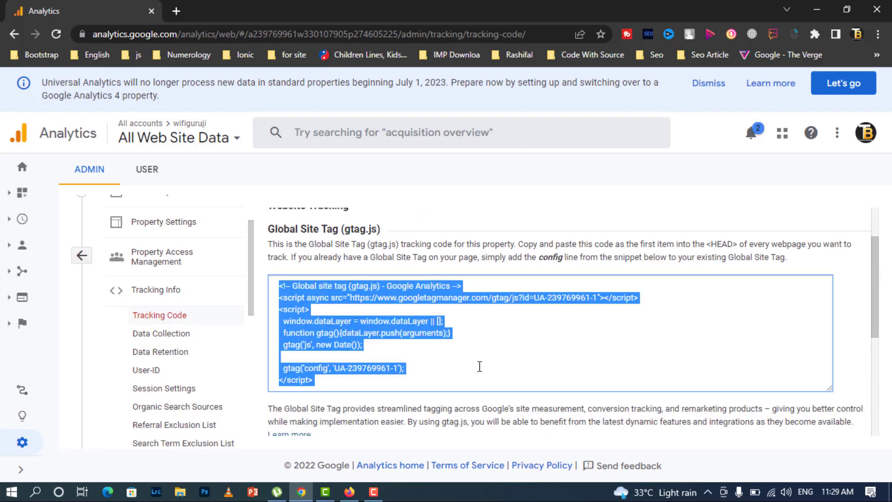
{"action": "scroll", "coordinate": [525, 336], "scroll_direction": "up", "scroll_amount": 2}
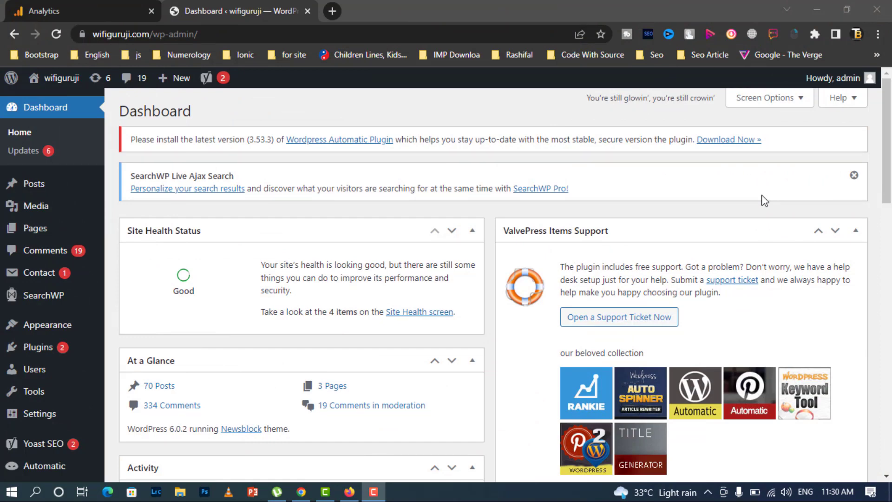
- Open the page for adding new plugins in WordPress and search the plugin directory for "google"
{"action": "mouse_move", "coordinate": [28, 347]}
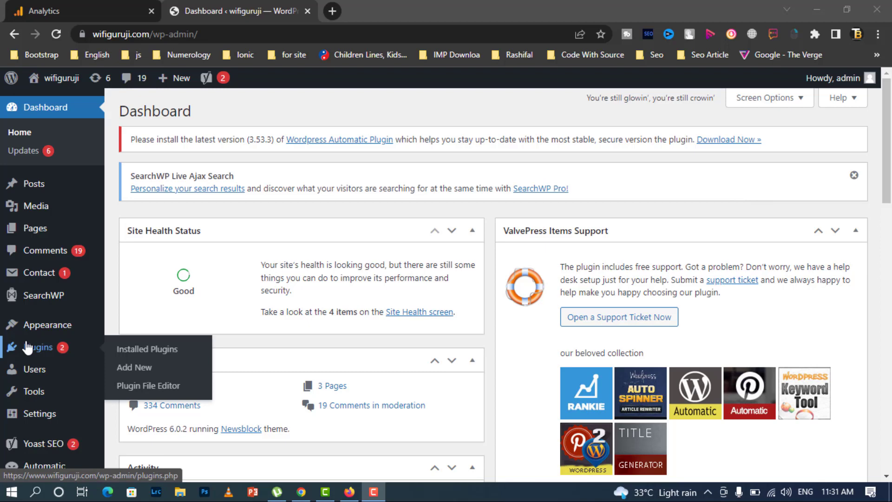
{"action": "left_click", "coordinate": [134, 371]}
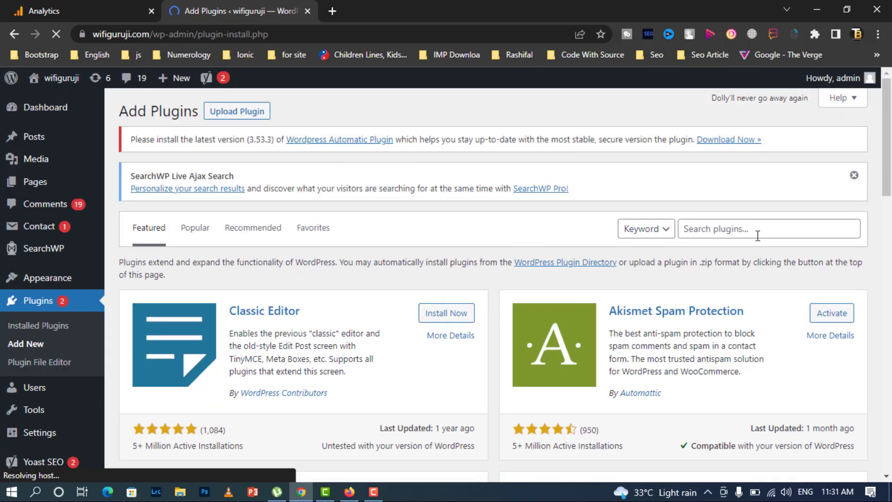
{"action": "left_click", "coordinate": [746, 228]}
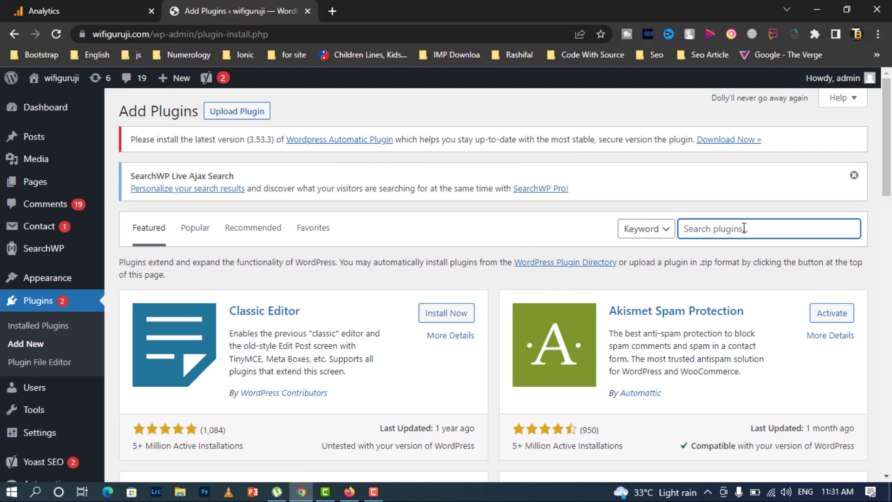
{"action": "type", "text": "google anal"}
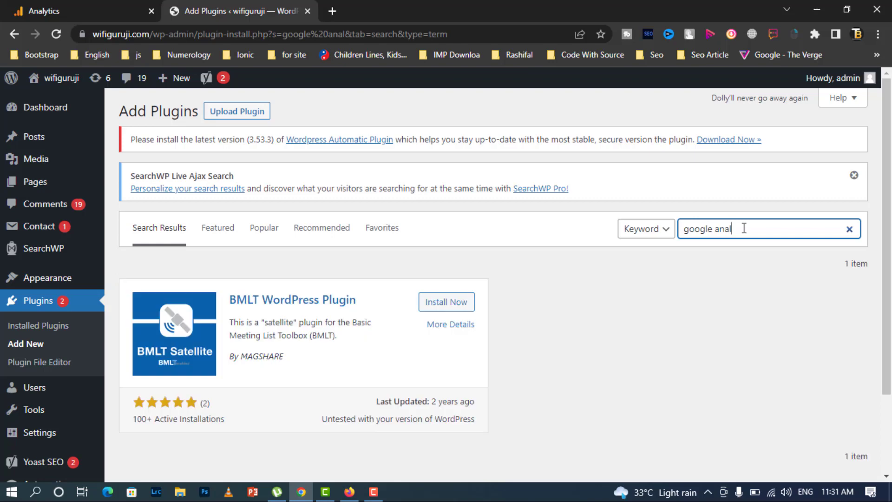
{"action": "key", "text": "BackSpace"}
{"action": "key", "text": "BackSpace"}
{"action": "key", "text": "BackSpace"}
{"action": "key", "text": "BackSpace"}
{"action": "key", "text": "BackSpace"}
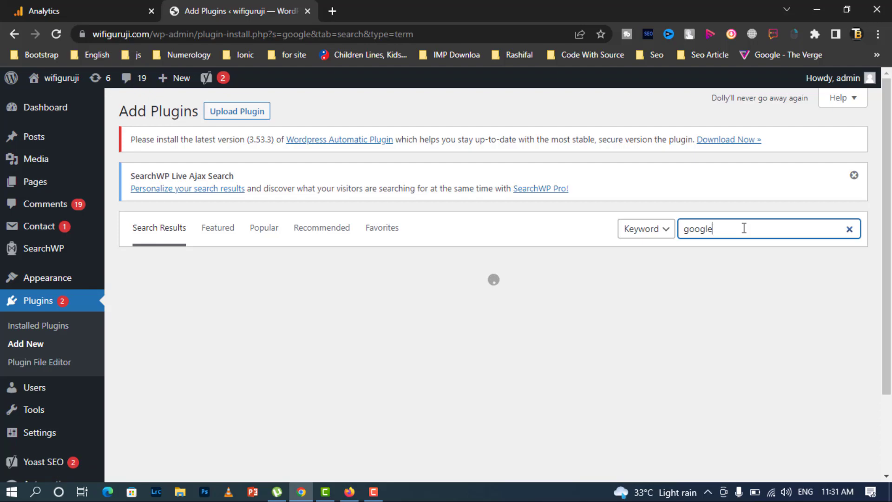
- Look through the search results for plugins that connect the site to Google Analytics, including Site Kit and MonsterInsights
{"action": "scroll", "coordinate": [336, 408], "scroll_direction": "down", "scroll_amount": 2}
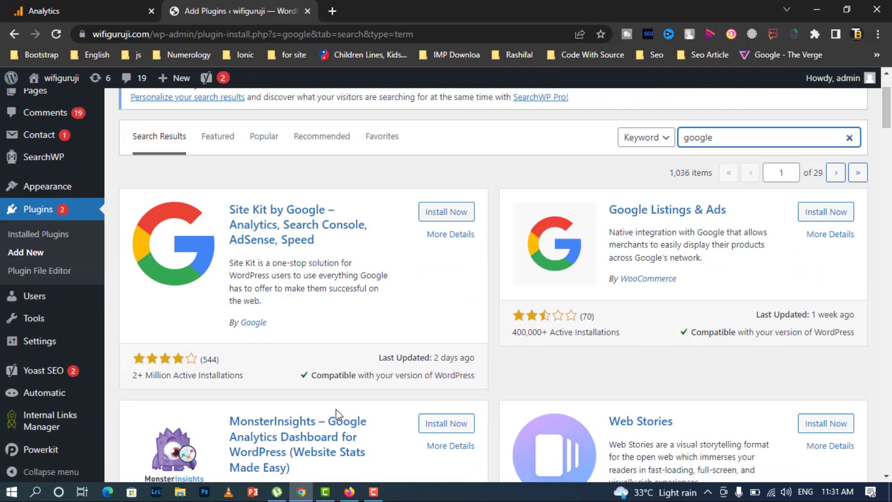
{"action": "scroll", "coordinate": [336, 409], "scroll_direction": "down", "scroll_amount": 2}
{"action": "scroll", "coordinate": [366, 370], "scroll_direction": "up", "scroll_amount": 3}
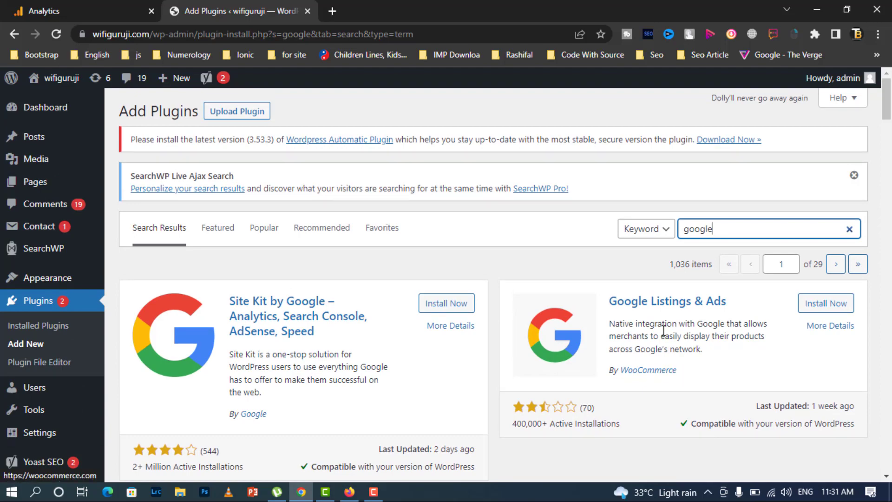
{"action": "scroll", "coordinate": [745, 351], "scroll_direction": "down", "scroll_amount": 5}
{"action": "scroll", "coordinate": [745, 351], "scroll_direction": "up", "scroll_amount": 5}
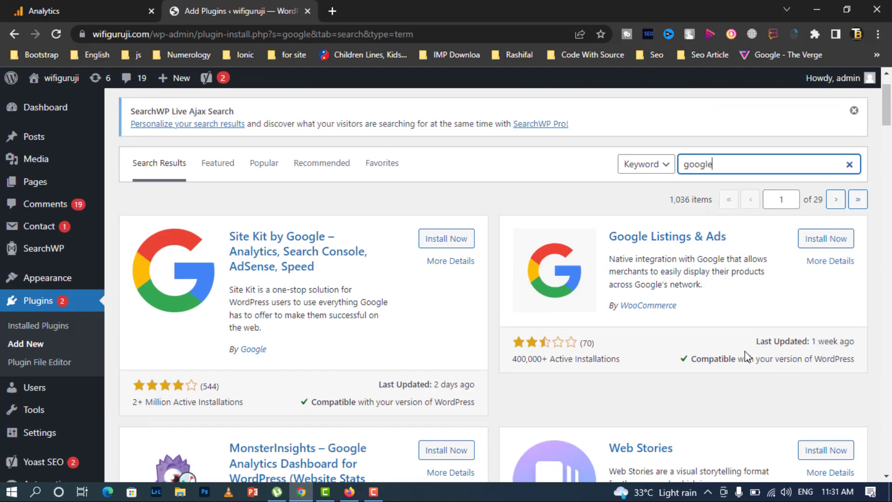
{"action": "scroll", "coordinate": [746, 353], "scroll_direction": "down", "scroll_amount": 5}
{"action": "scroll", "coordinate": [743, 353], "scroll_direction": "up", "scroll_amount": 5}
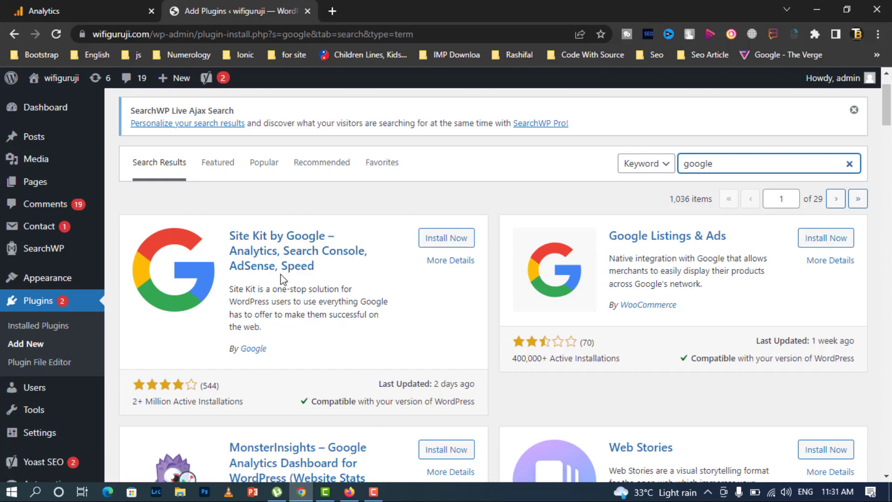
{"action": "scroll", "coordinate": [389, 307], "scroll_direction": "down", "scroll_amount": 5}
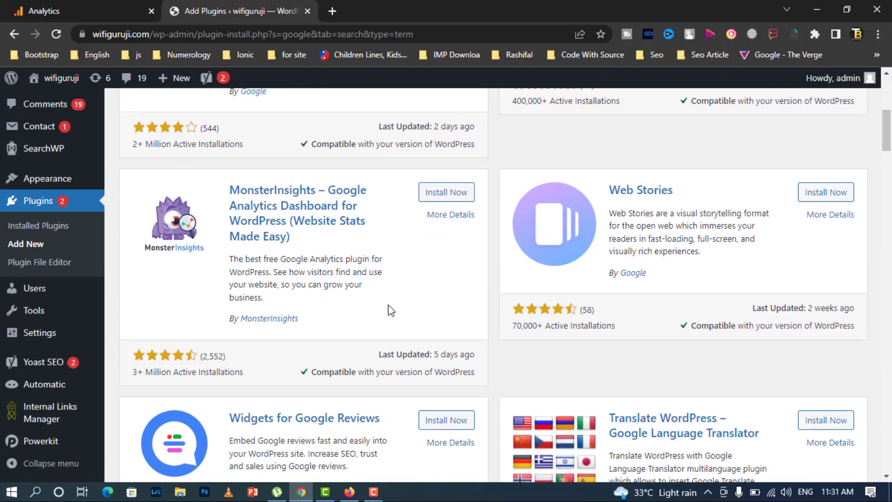
{"action": "scroll", "coordinate": [389, 308], "scroll_direction": "up", "scroll_amount": 5}
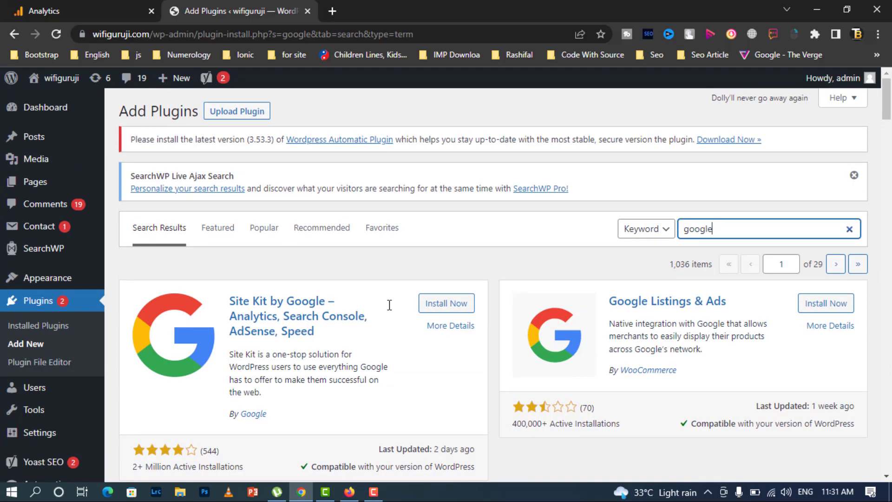
- Install and activate the Site Kit by Google plugin, and start its setup
{"action": "left_click", "coordinate": [447, 305]}
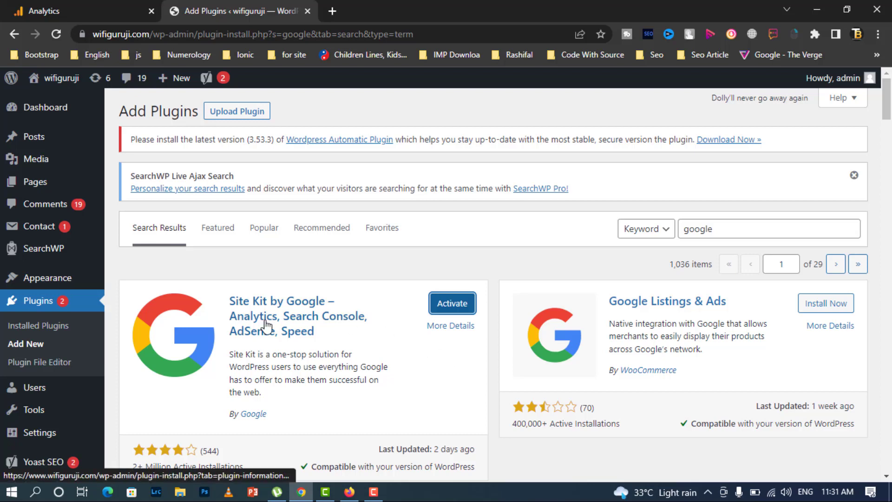
{"action": "left_click", "coordinate": [450, 306]}
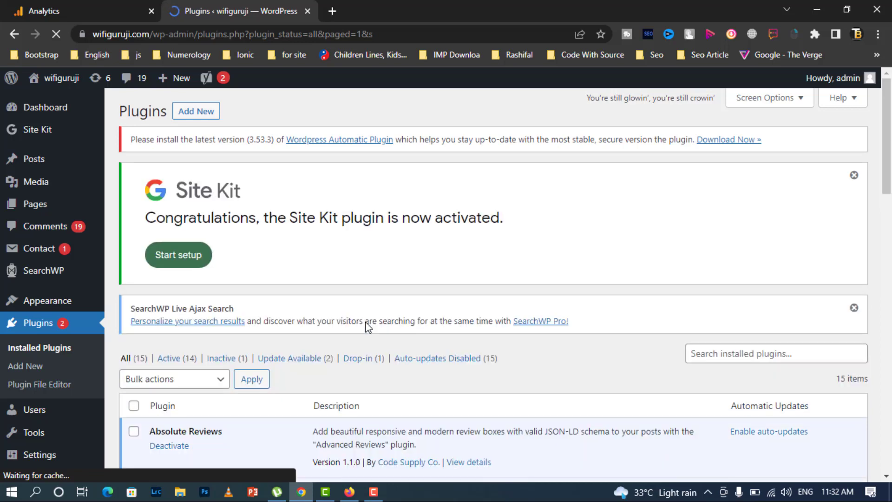
{"action": "left_click", "coordinate": [193, 261]}
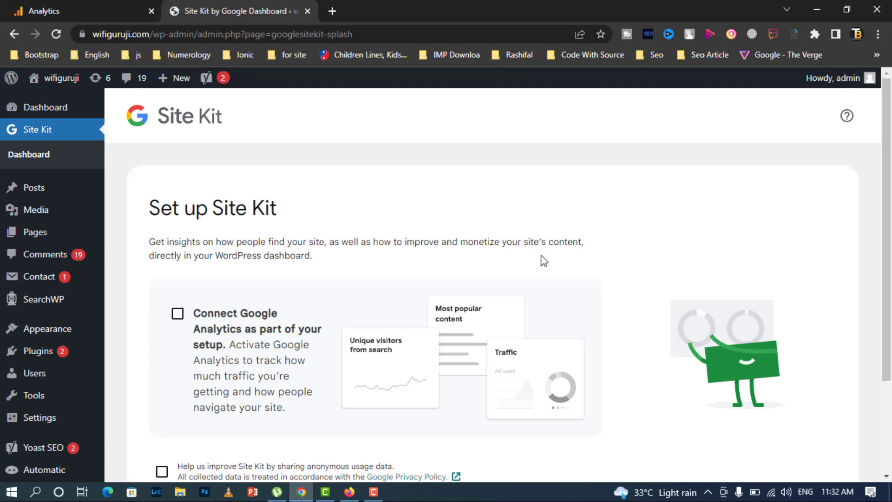
- Include Google Analytics in the Site Kit setup with anonymous usage sharing enabled, and proceed to the Google sign-in
{"action": "scroll", "coordinate": [524, 255], "scroll_direction": "down", "scroll_amount": 2}
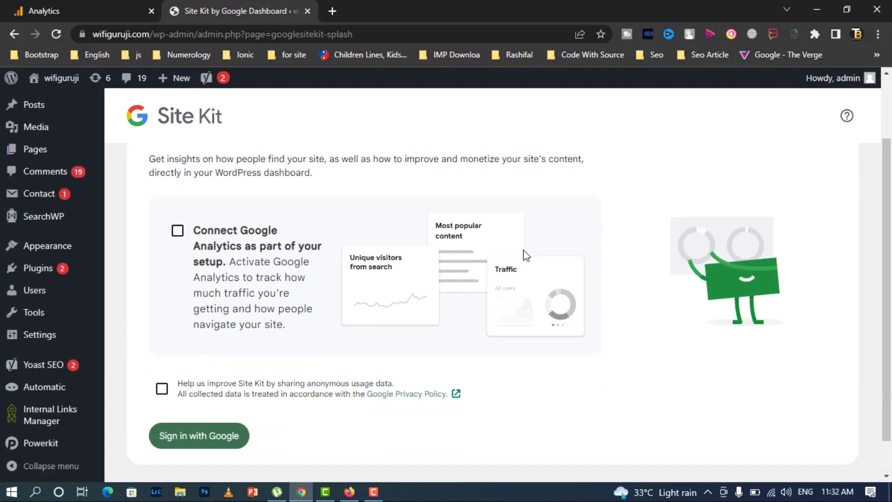
{"action": "scroll", "coordinate": [525, 254], "scroll_direction": "down", "scroll_amount": 1}
{"action": "left_click", "coordinate": [178, 192]}
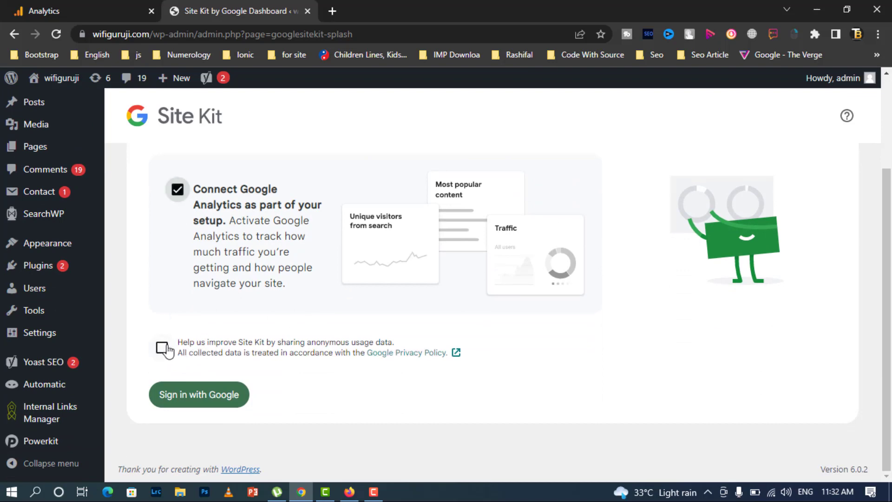
{"action": "left_click", "coordinate": [165, 348]}
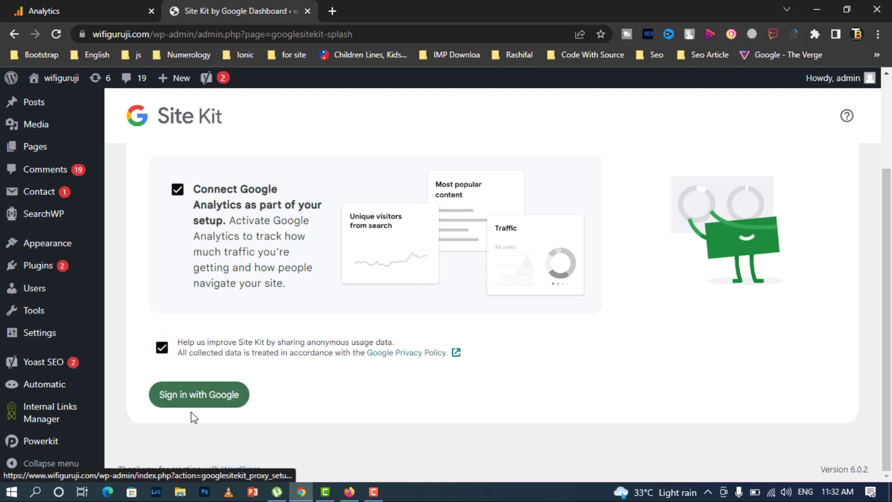
{"action": "left_click", "coordinate": [199, 400]}
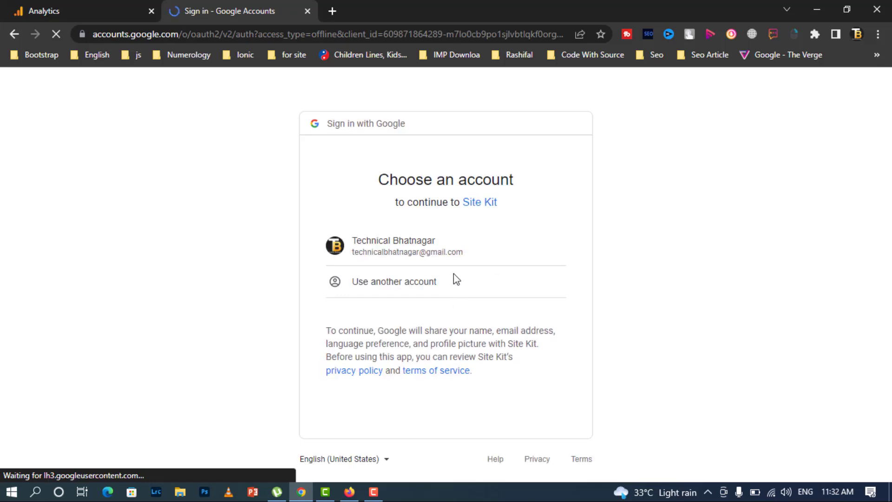
- Choose the Google account and grant Site Kit access to its Analytics data, Search Console data and list of sites and domains
{"action": "left_click", "coordinate": [443, 249]}
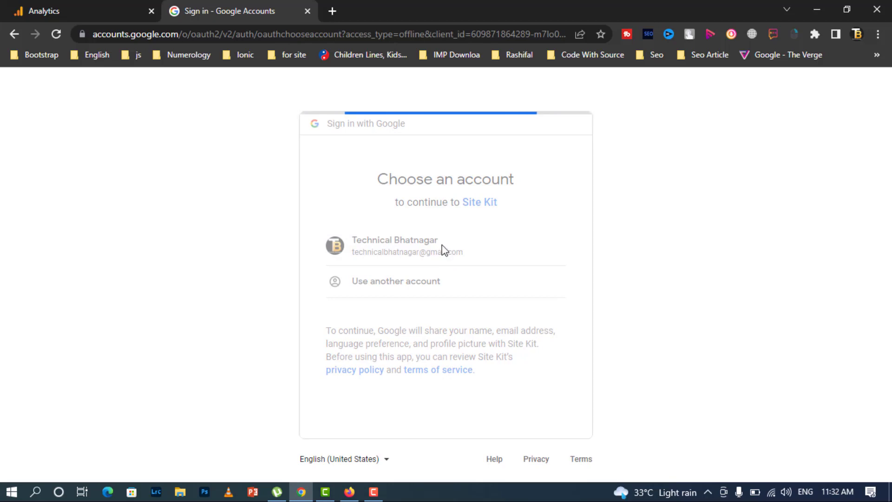
{"action": "scroll", "coordinate": [555, 246], "scroll_direction": "down", "scroll_amount": 5}
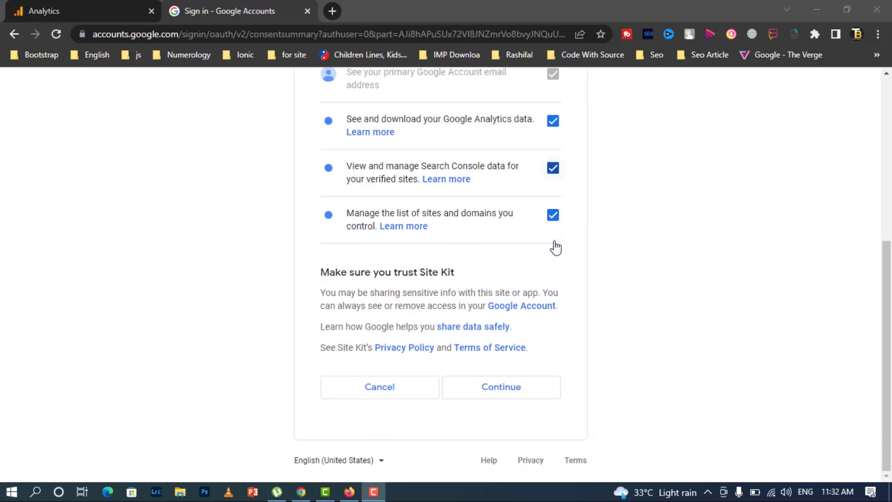
{"action": "left_click", "coordinate": [507, 393]}
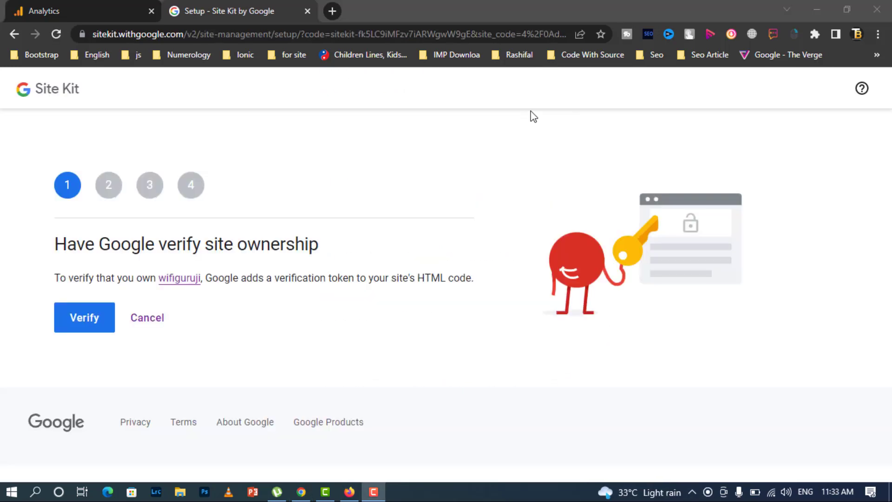
- Have Google verify ownership of wifiguruji and allow the site to show Google Account metrics in the Site Kit dashboard
{"action": "left_click", "coordinate": [72, 327]}
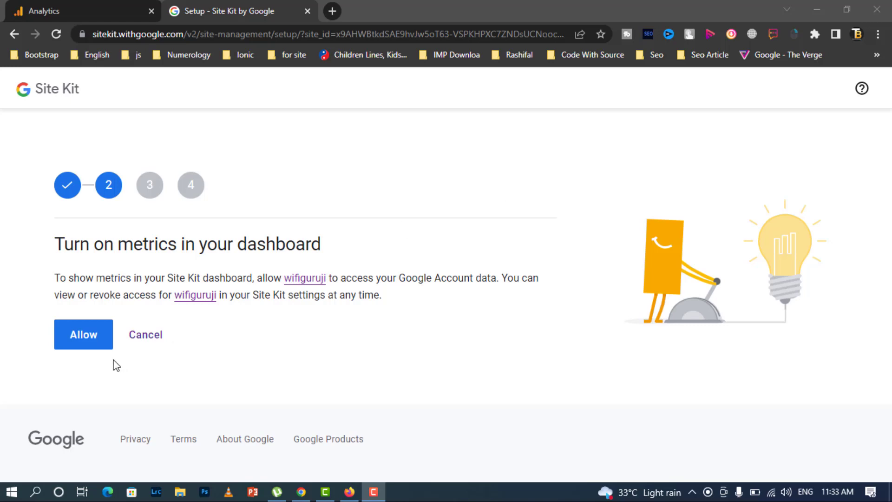
{"action": "left_click", "coordinate": [84, 335]}
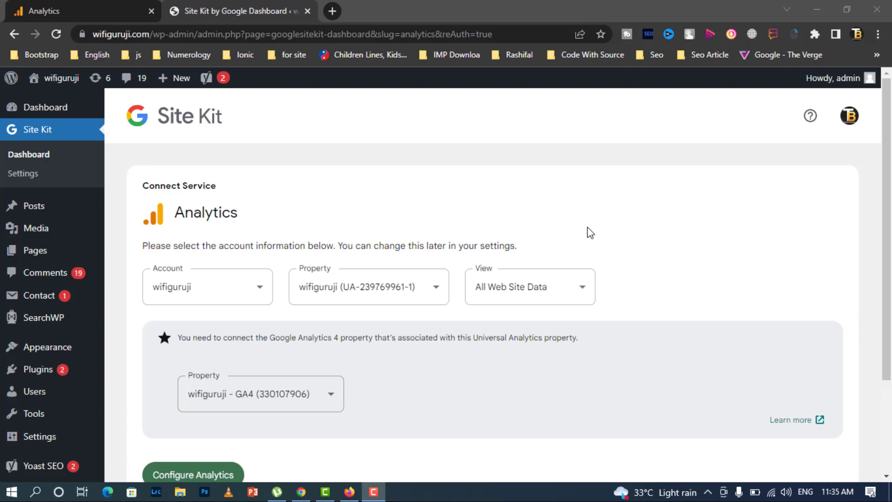
- Configure Analytics with the wifiguruji account, its Universal Analytics property, the All Web Site Data view and the wifiguruji - GA4 property
{"action": "scroll", "coordinate": [587, 226], "scroll_direction": "down", "scroll_amount": 1}
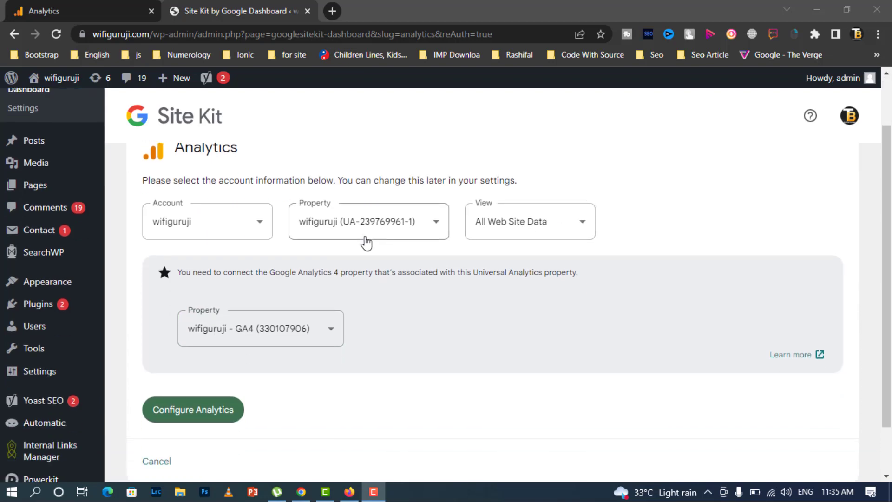
{"action": "left_click", "coordinate": [563, 227]}
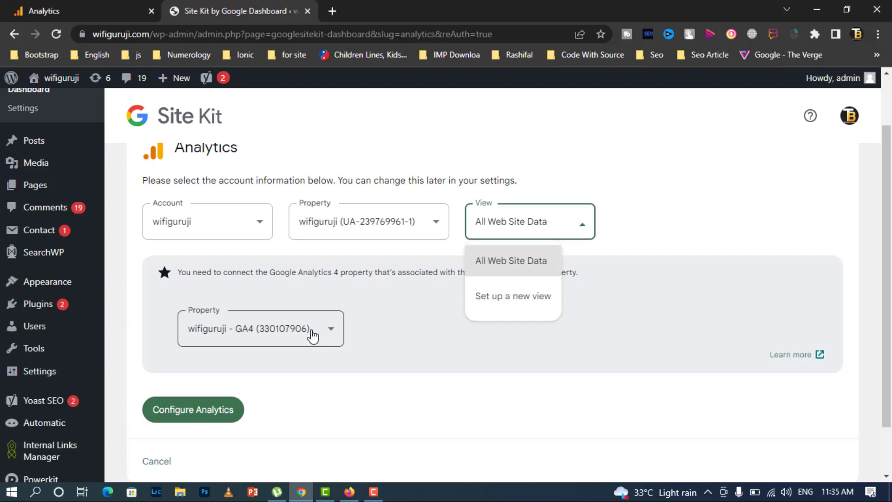
{"action": "left_click", "coordinate": [404, 332]}
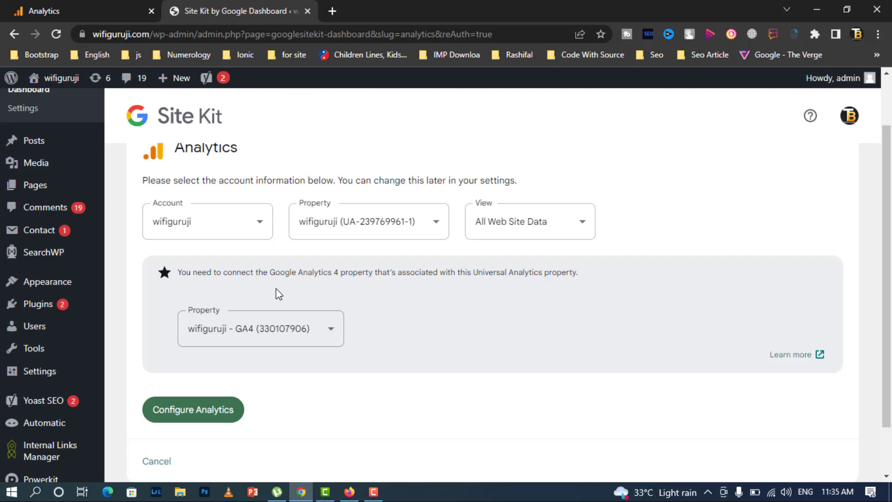
{"action": "left_click", "coordinate": [213, 418]}
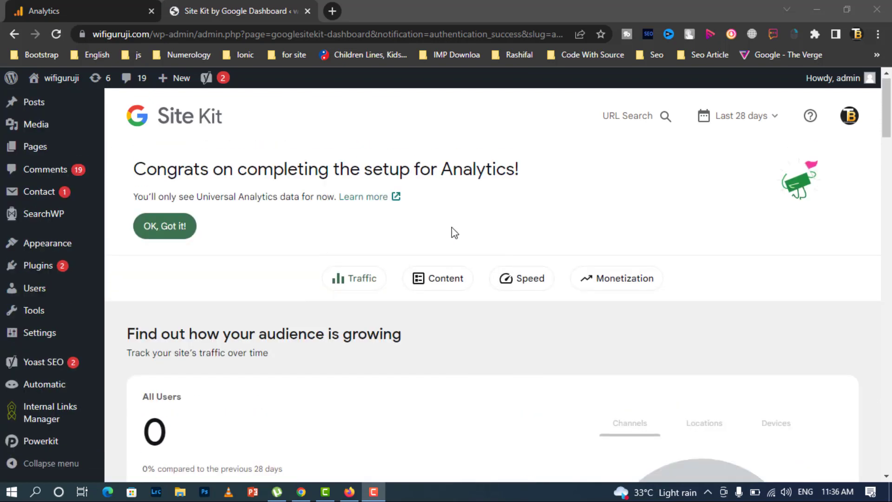
{"action": "left_click", "coordinate": [174, 226]}
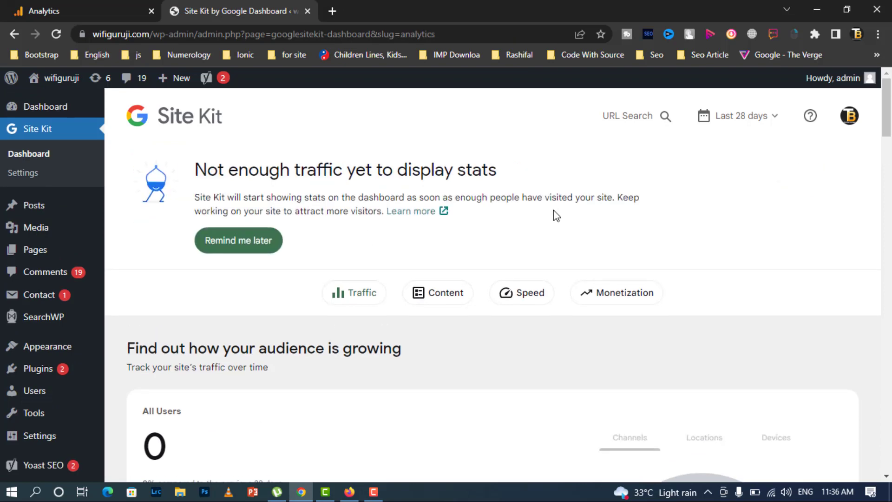
- Review the Site Kit dashboard's audience, search traffic and top content reports for the last 28 days
{"action": "scroll", "coordinate": [553, 210], "scroll_direction": "down", "scroll_amount": 10}
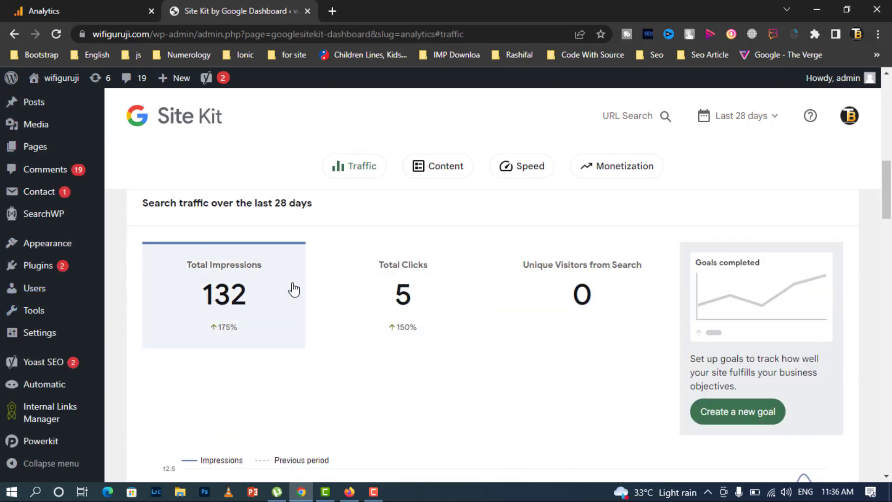
{"action": "scroll", "coordinate": [297, 288], "scroll_direction": "down", "scroll_amount": 3}
{"action": "scroll", "coordinate": [297, 289], "scroll_direction": "up", "scroll_amount": 4}
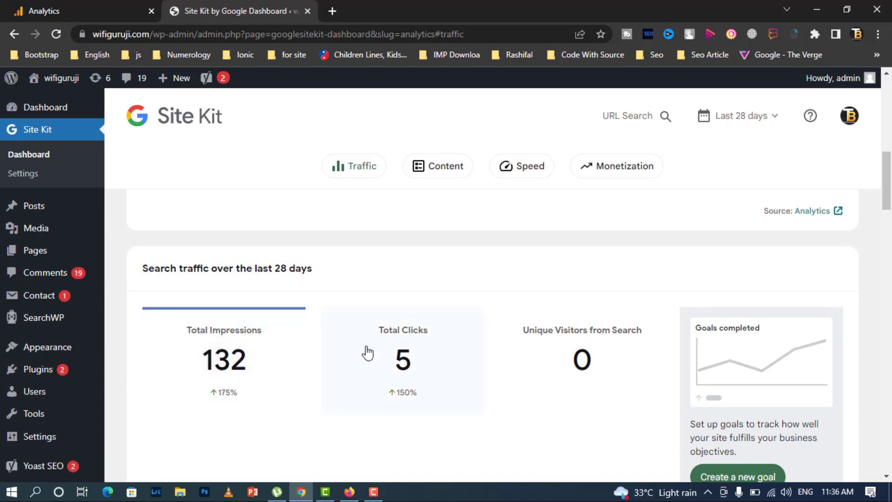
{"action": "scroll", "coordinate": [416, 293], "scroll_direction": "down", "scroll_amount": 3}
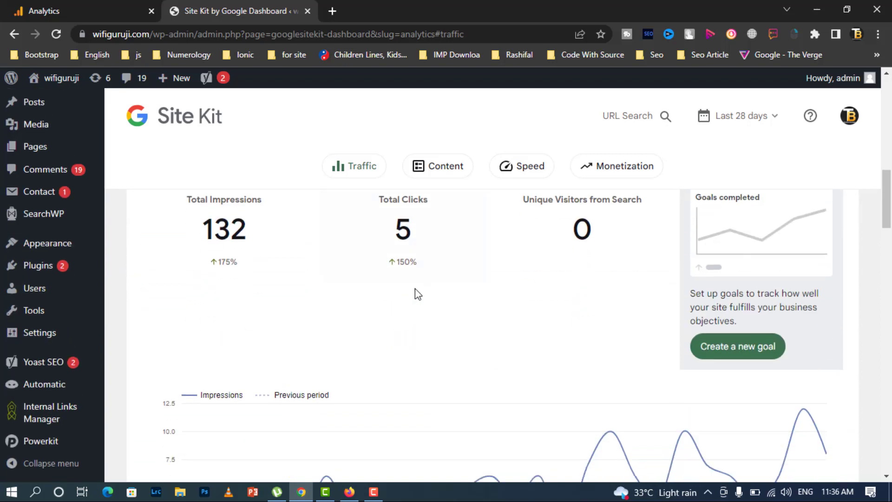
{"action": "scroll", "coordinate": [422, 255], "scroll_direction": "down", "scroll_amount": 5}
{"action": "scroll", "coordinate": [423, 256], "scroll_direction": "down", "scroll_amount": 5}
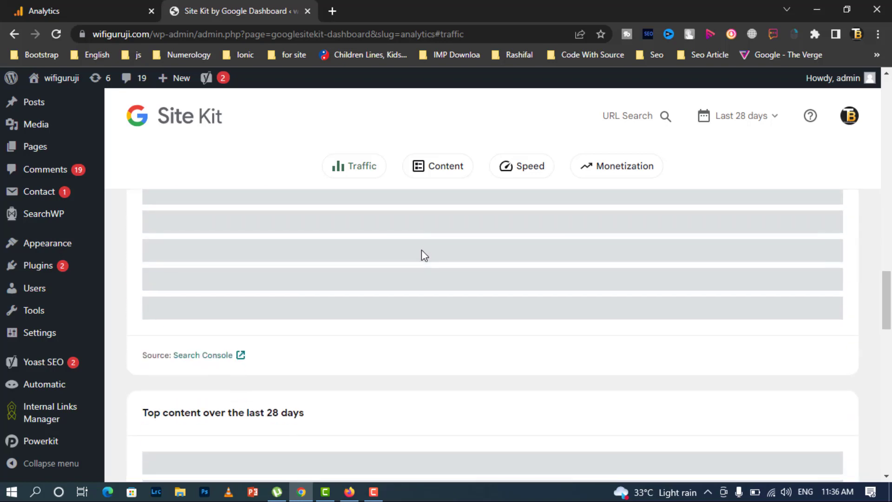
{"action": "scroll", "coordinate": [422, 250], "scroll_direction": "up", "scroll_amount": 8}
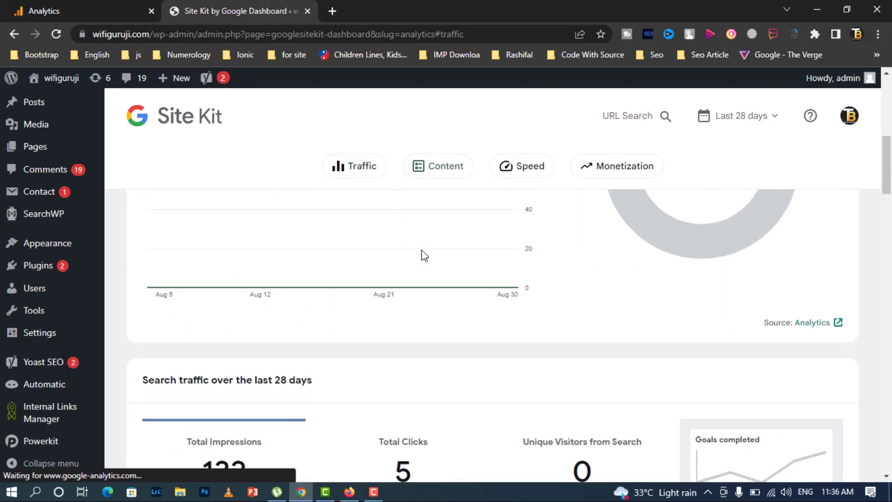